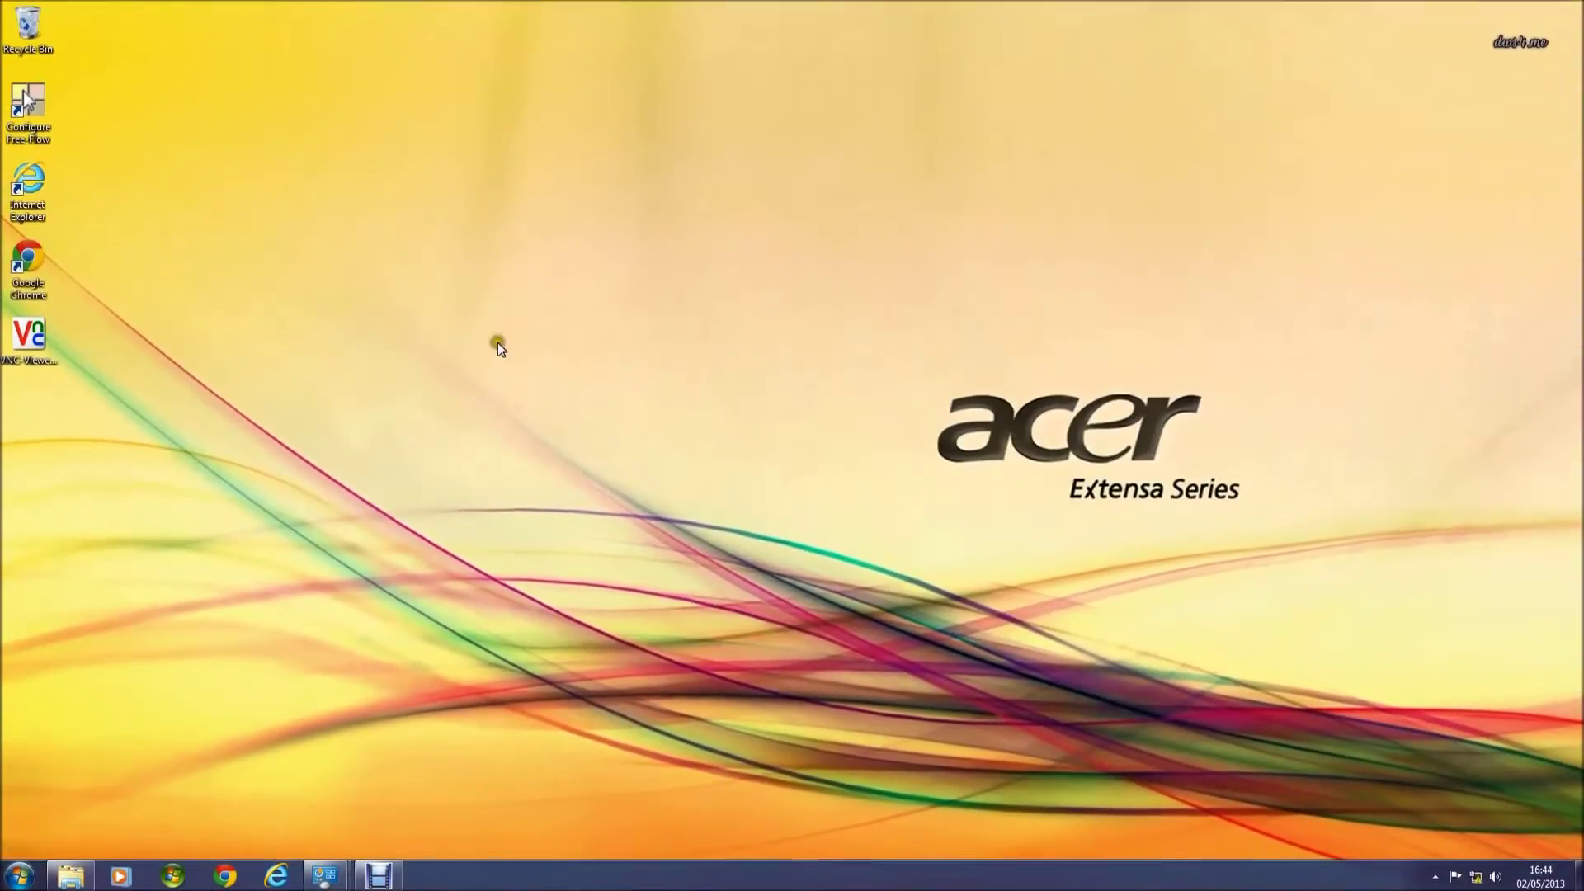
Step: Load 192.168.1.42 in Internet Explorer, then download and run the unit's Windows VNC Viewer despite the publisher warning
double_click(23, 188)
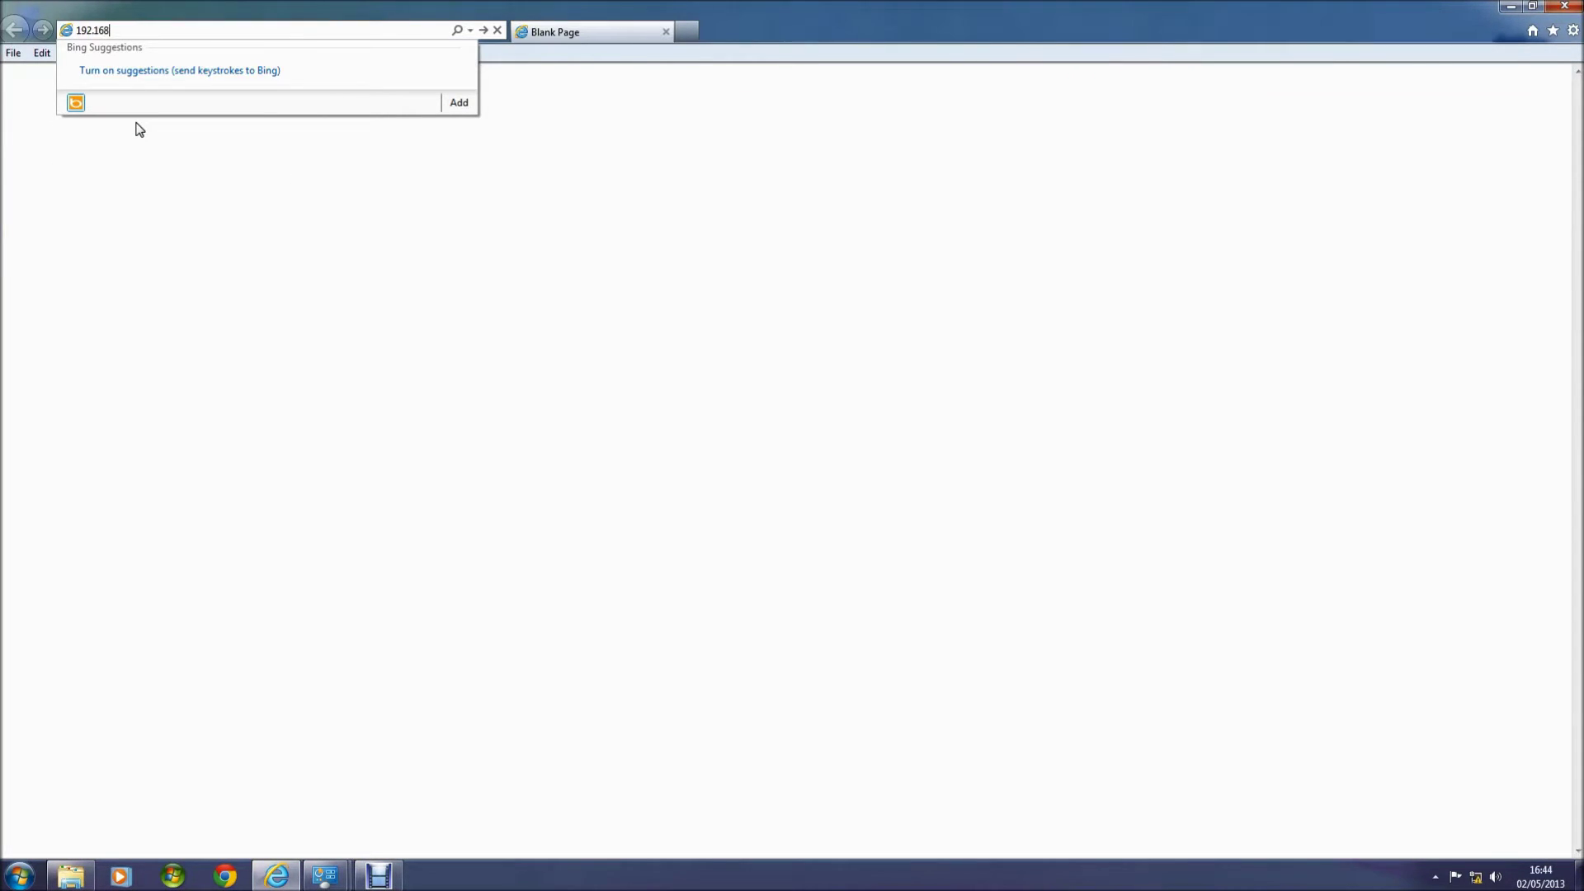
text(.1.42/)
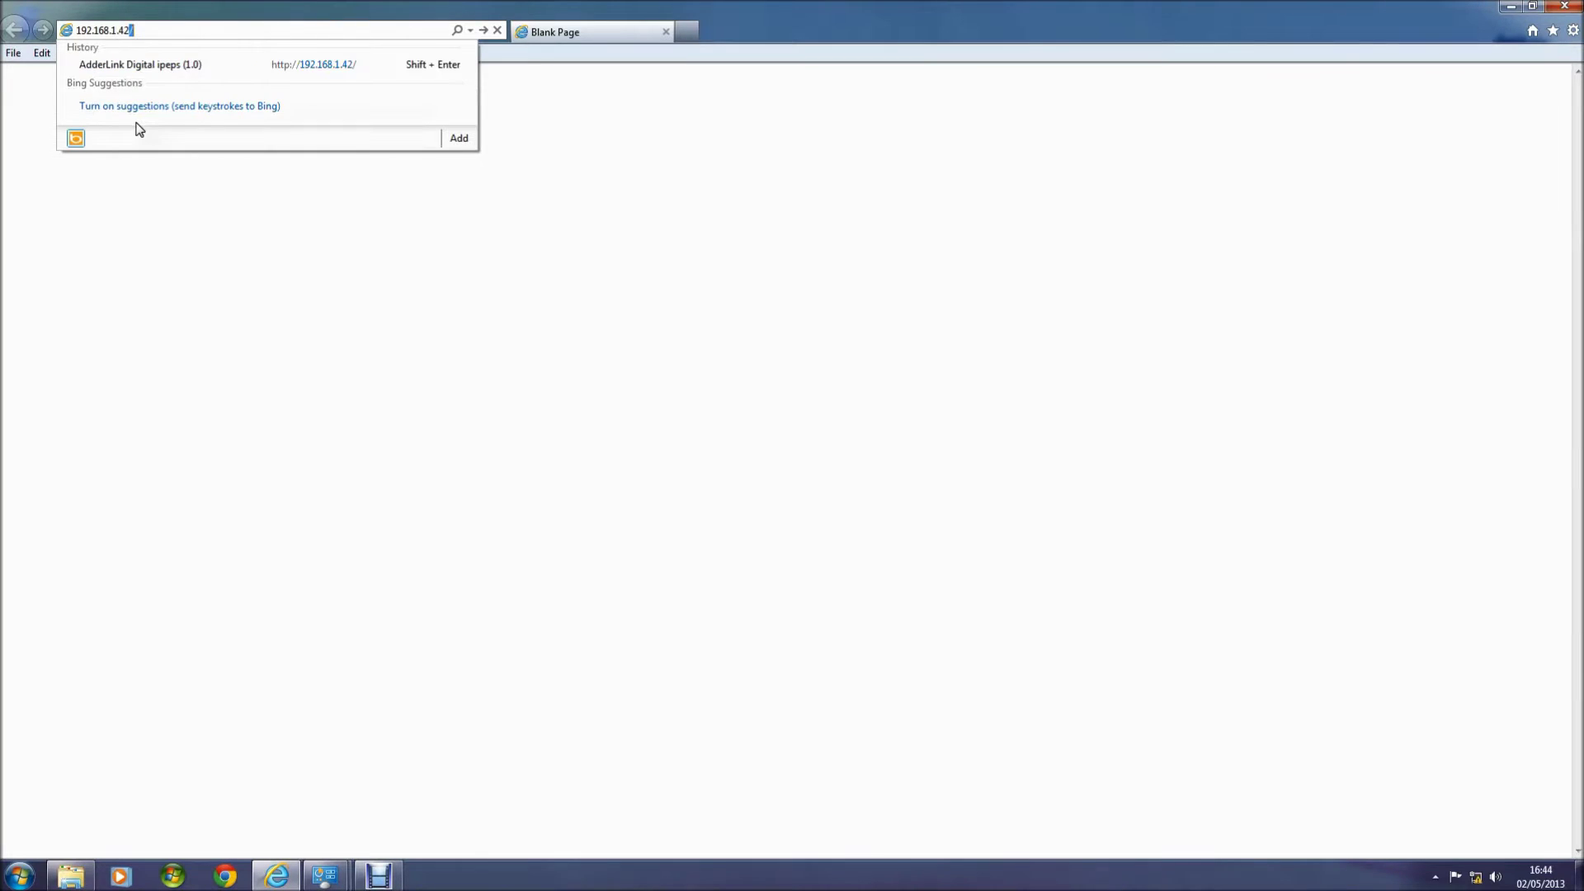
key(Return)
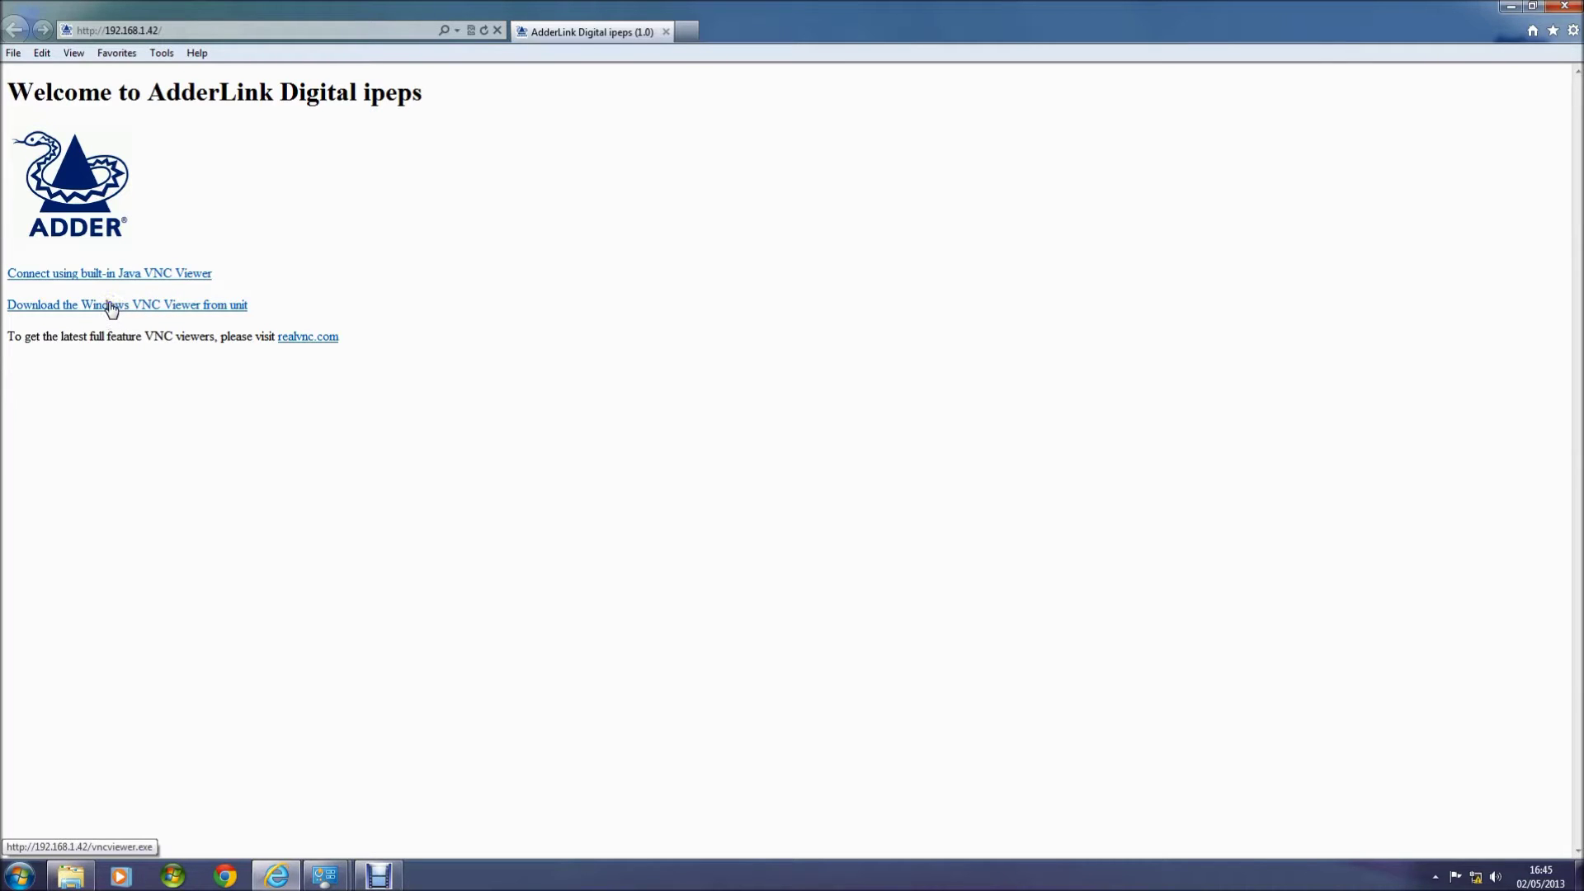
click(111, 307)
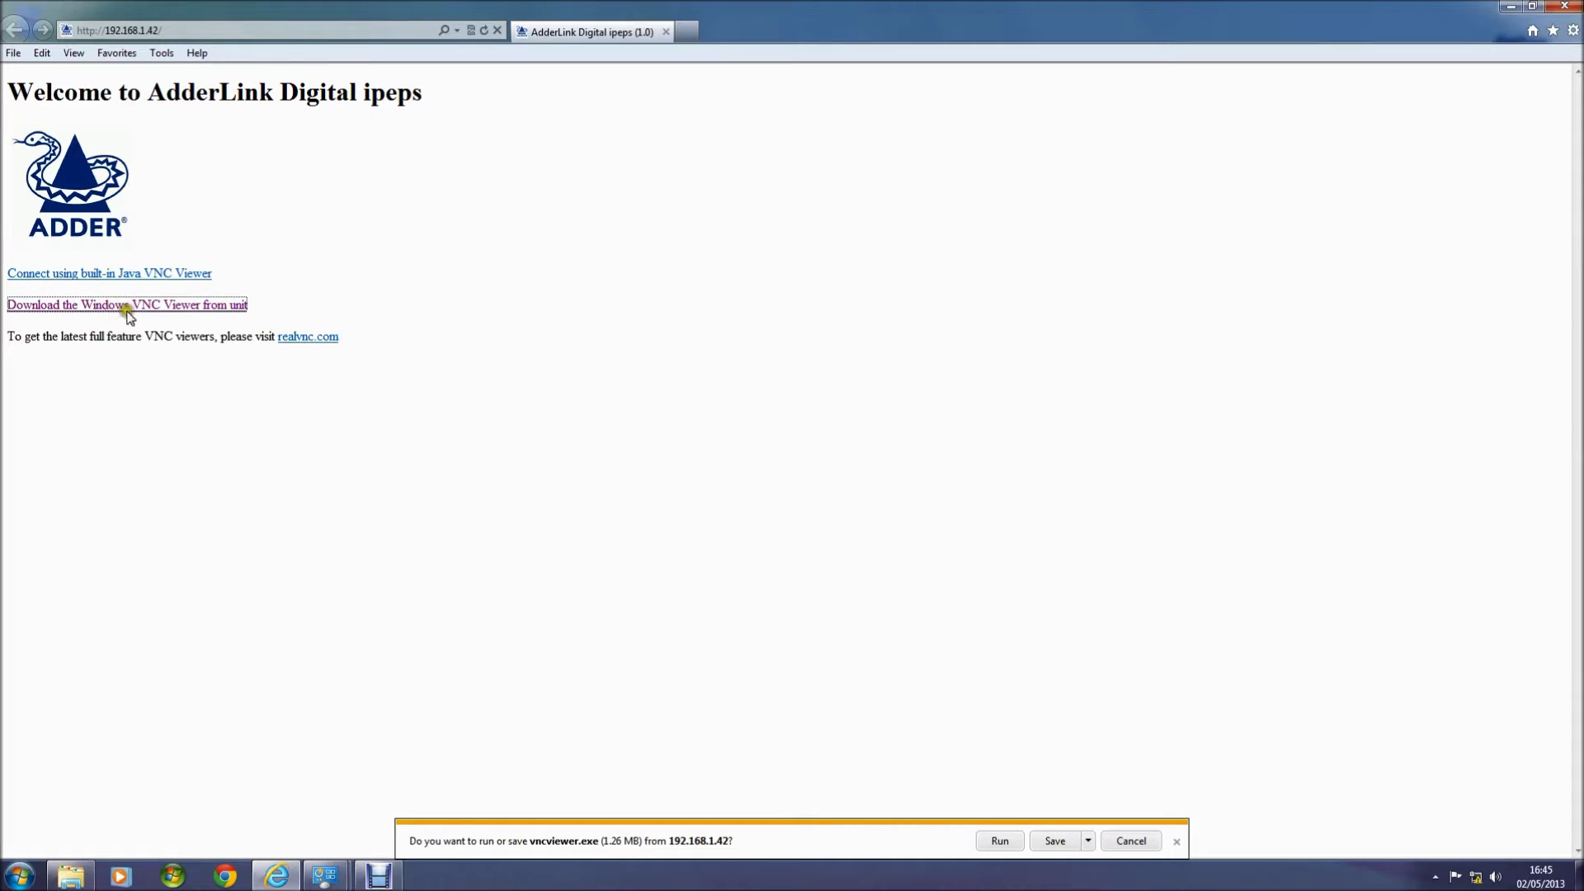
click(992, 842)
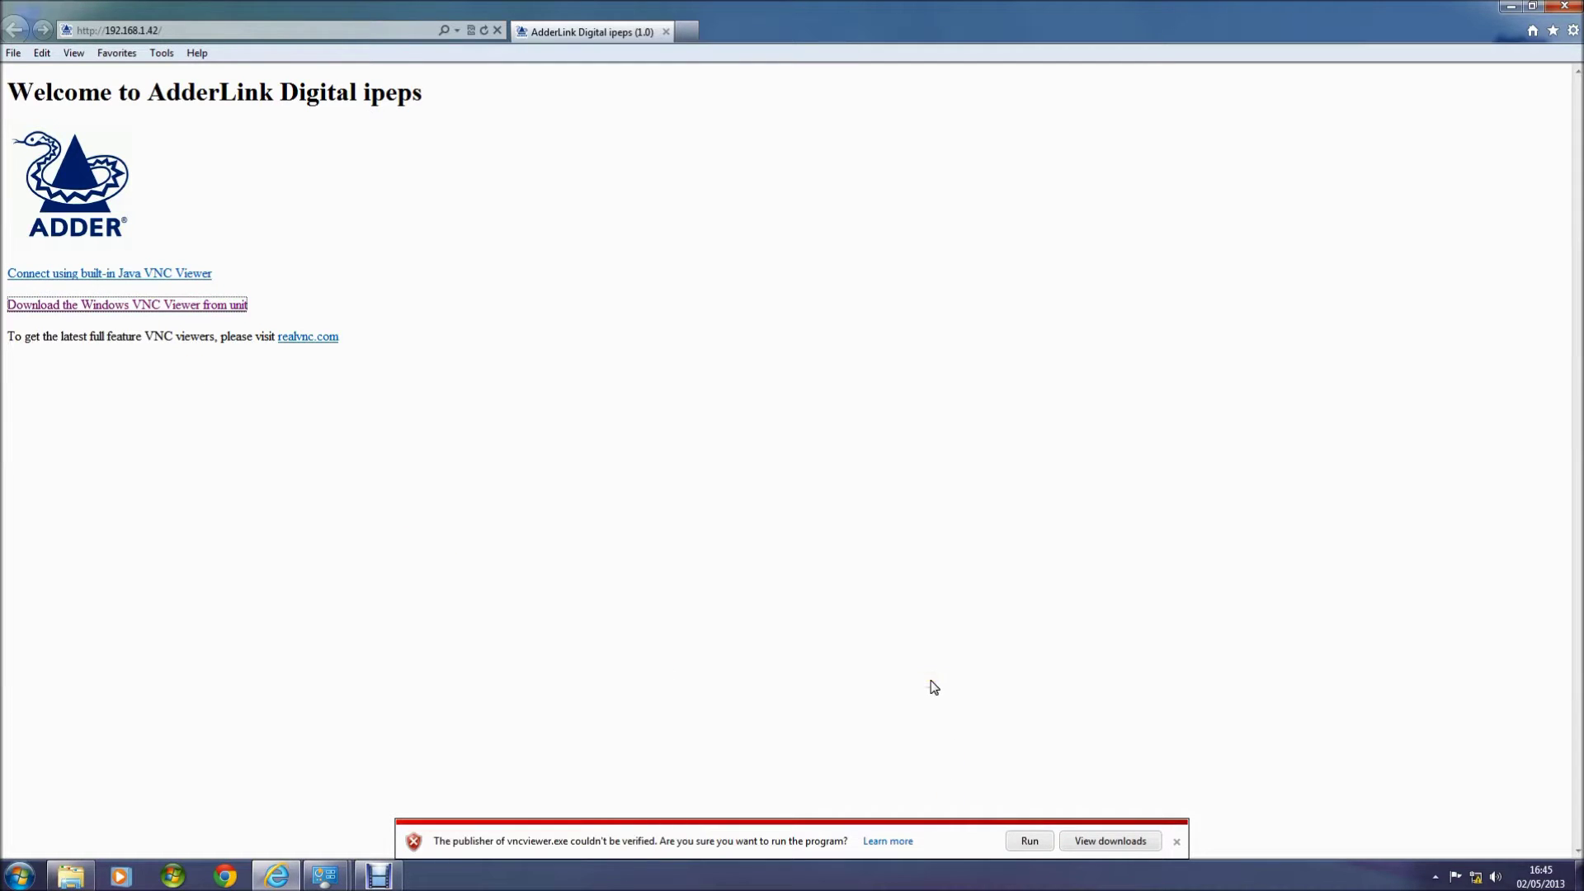
click(1029, 841)
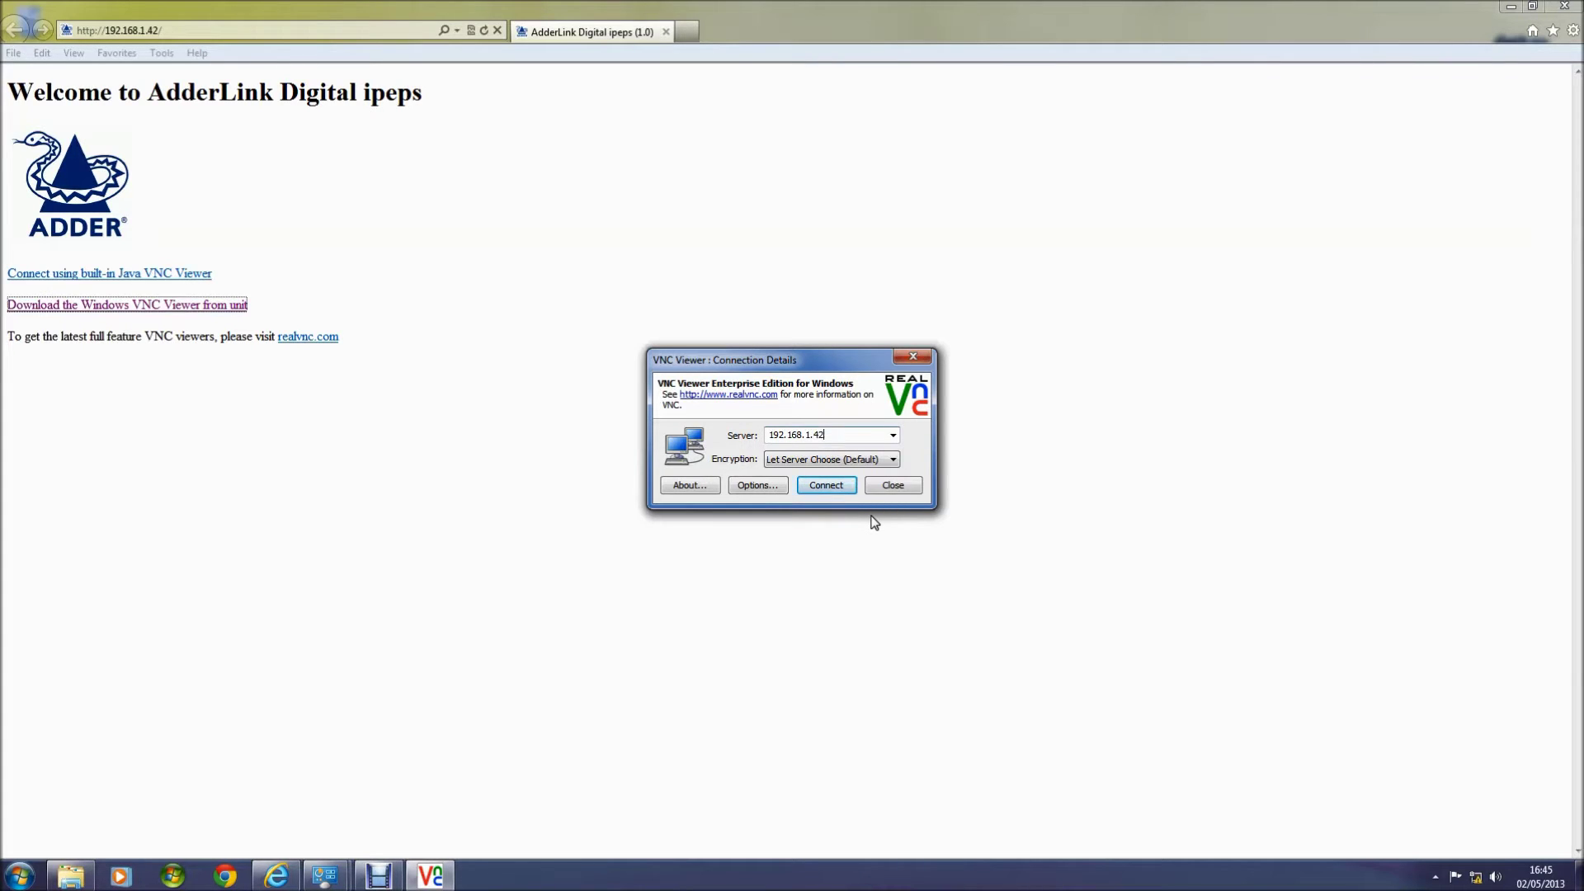
Step: Connect to 192.168.1.42 and accept the server's unverified signature
click(826, 486)
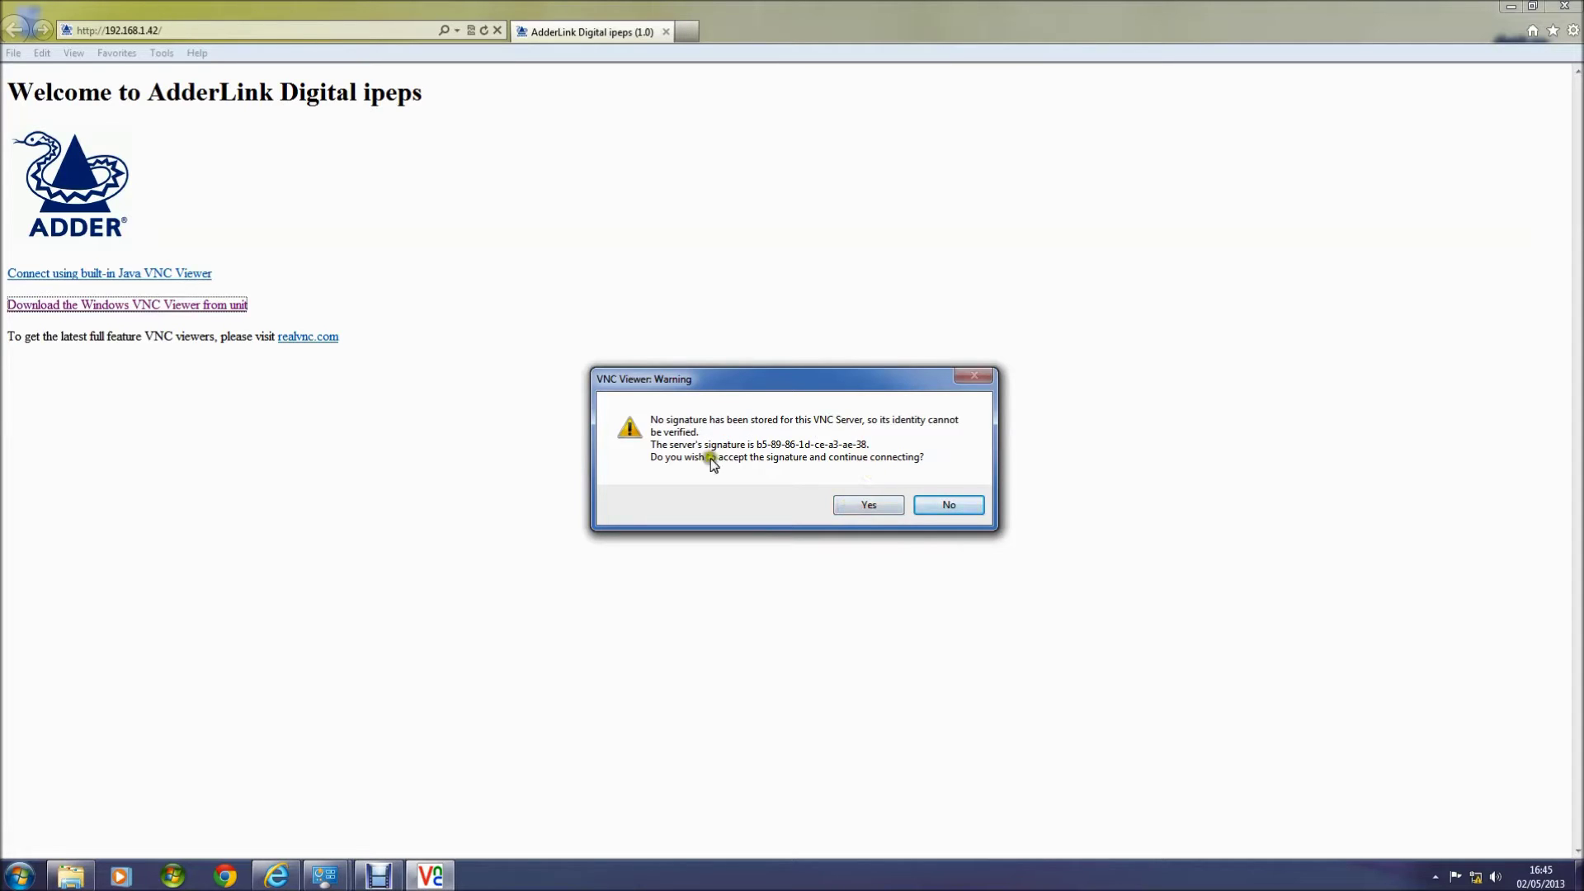
click(868, 506)
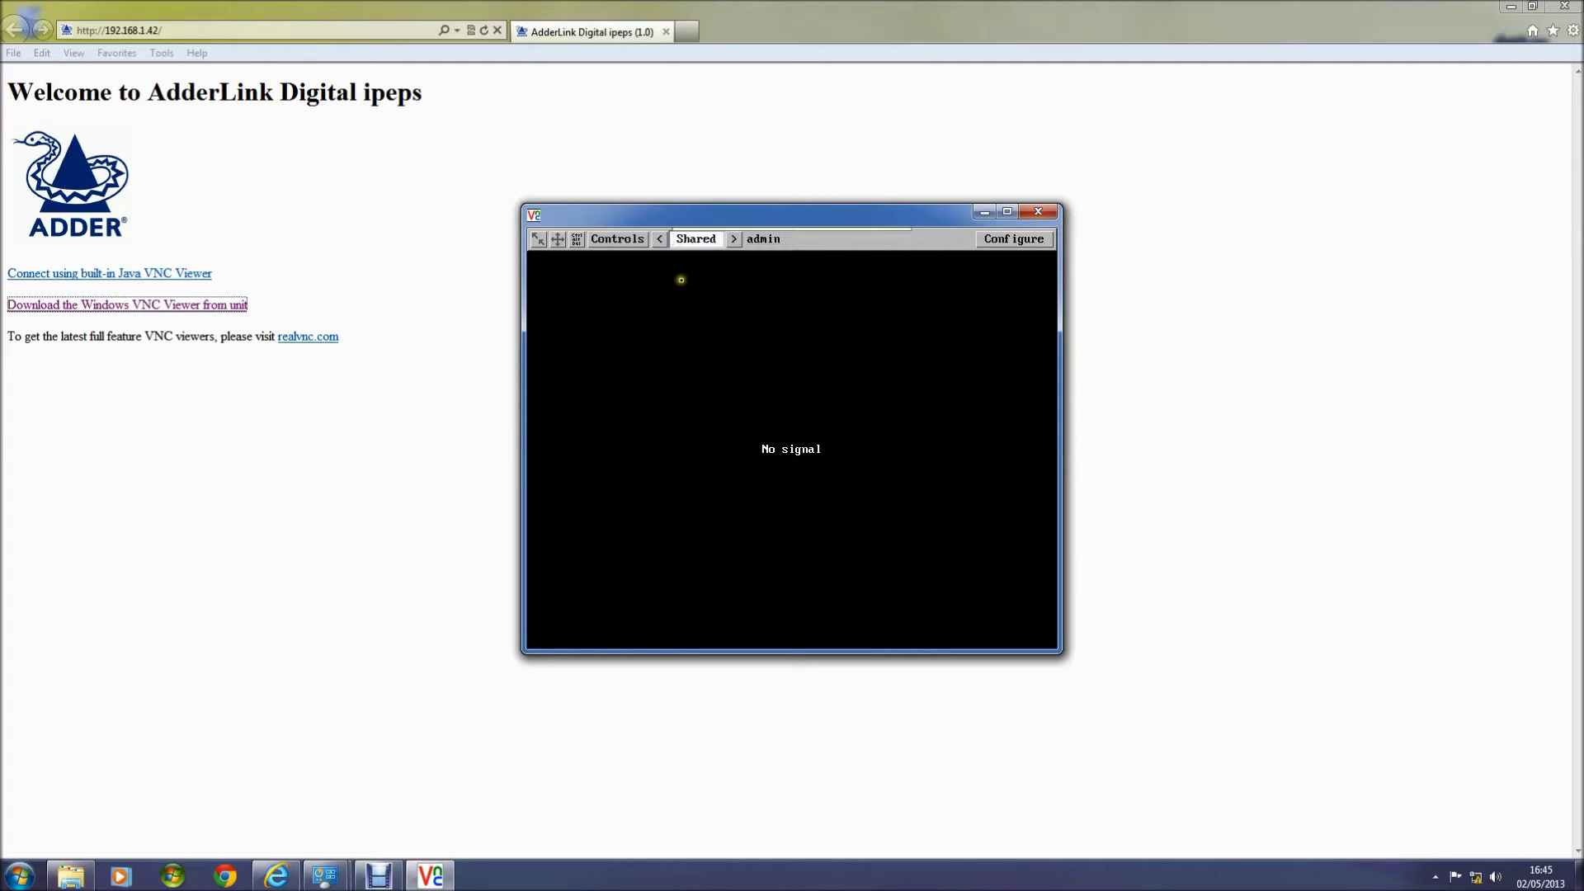
click(599, 239)
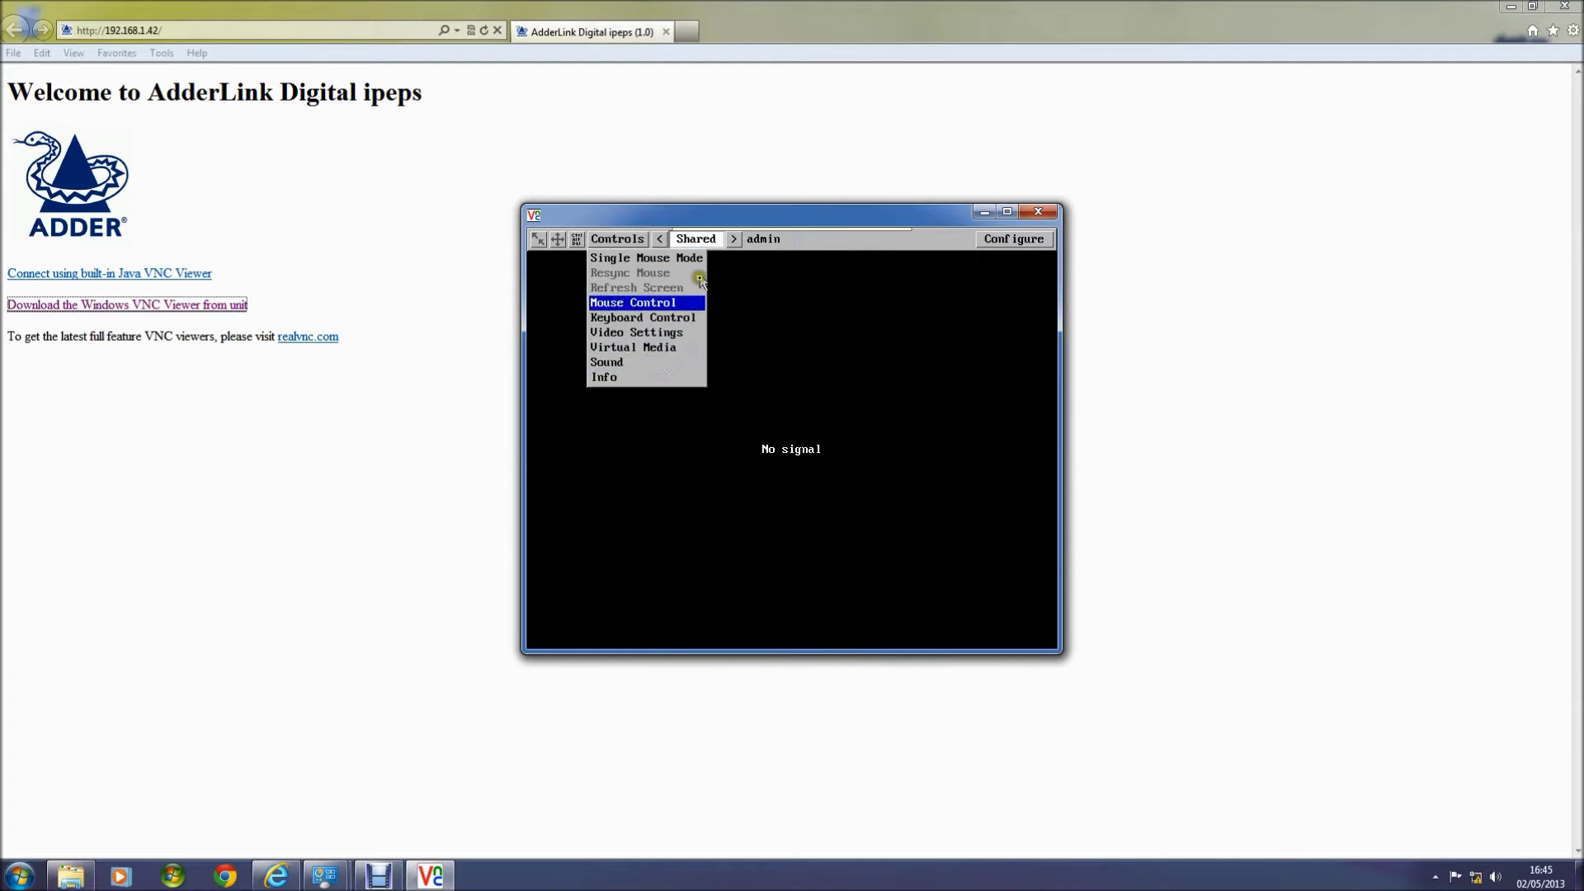
click(732, 241)
click(732, 240)
click(732, 240)
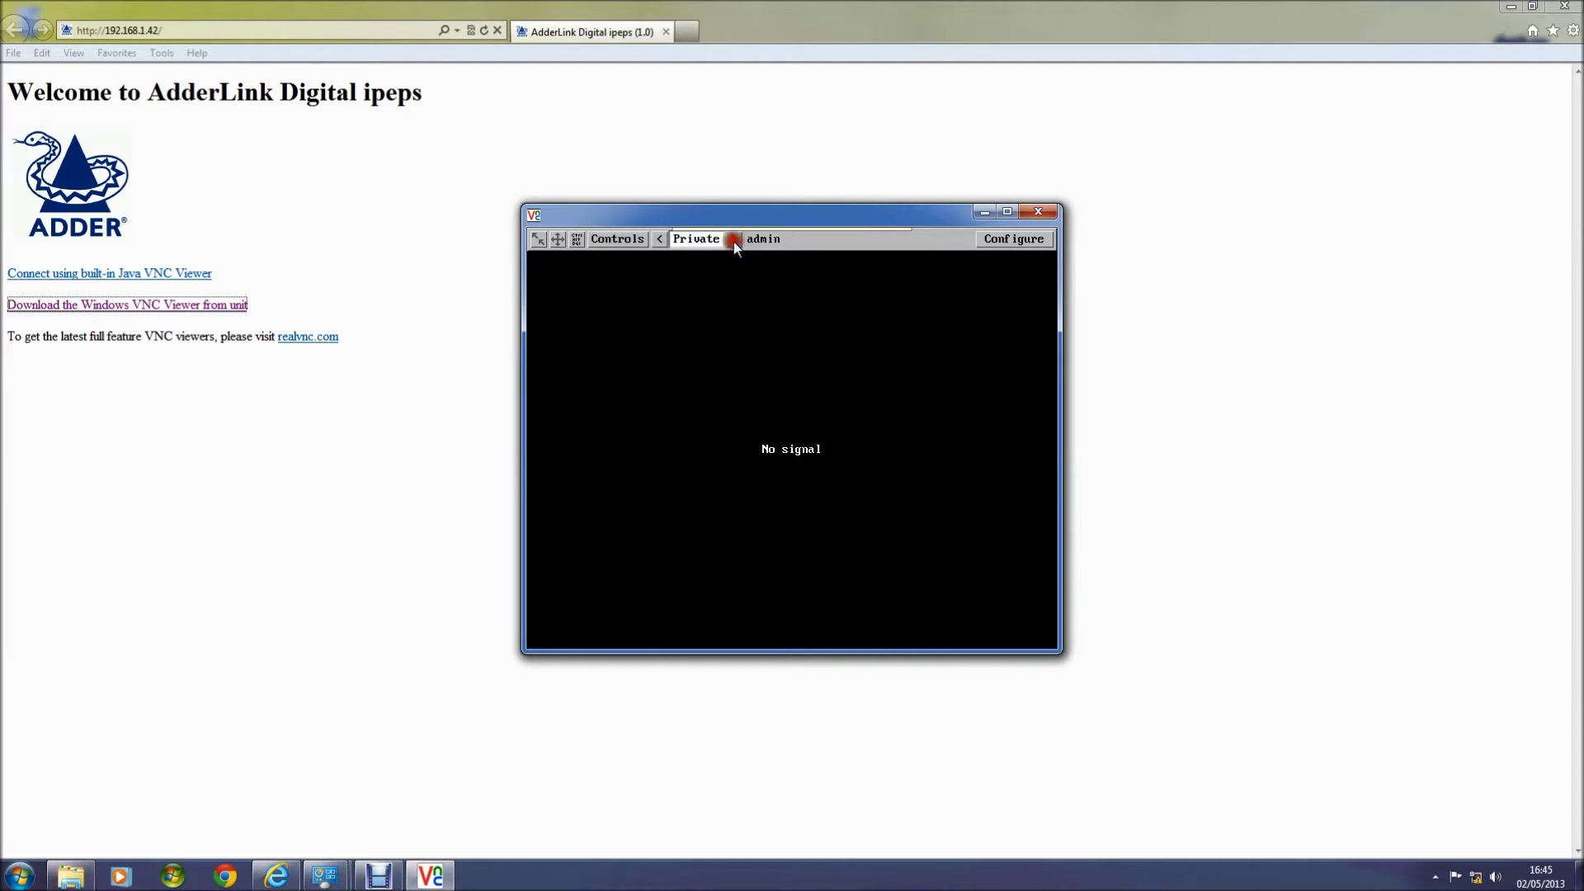
click(732, 240)
click(991, 245)
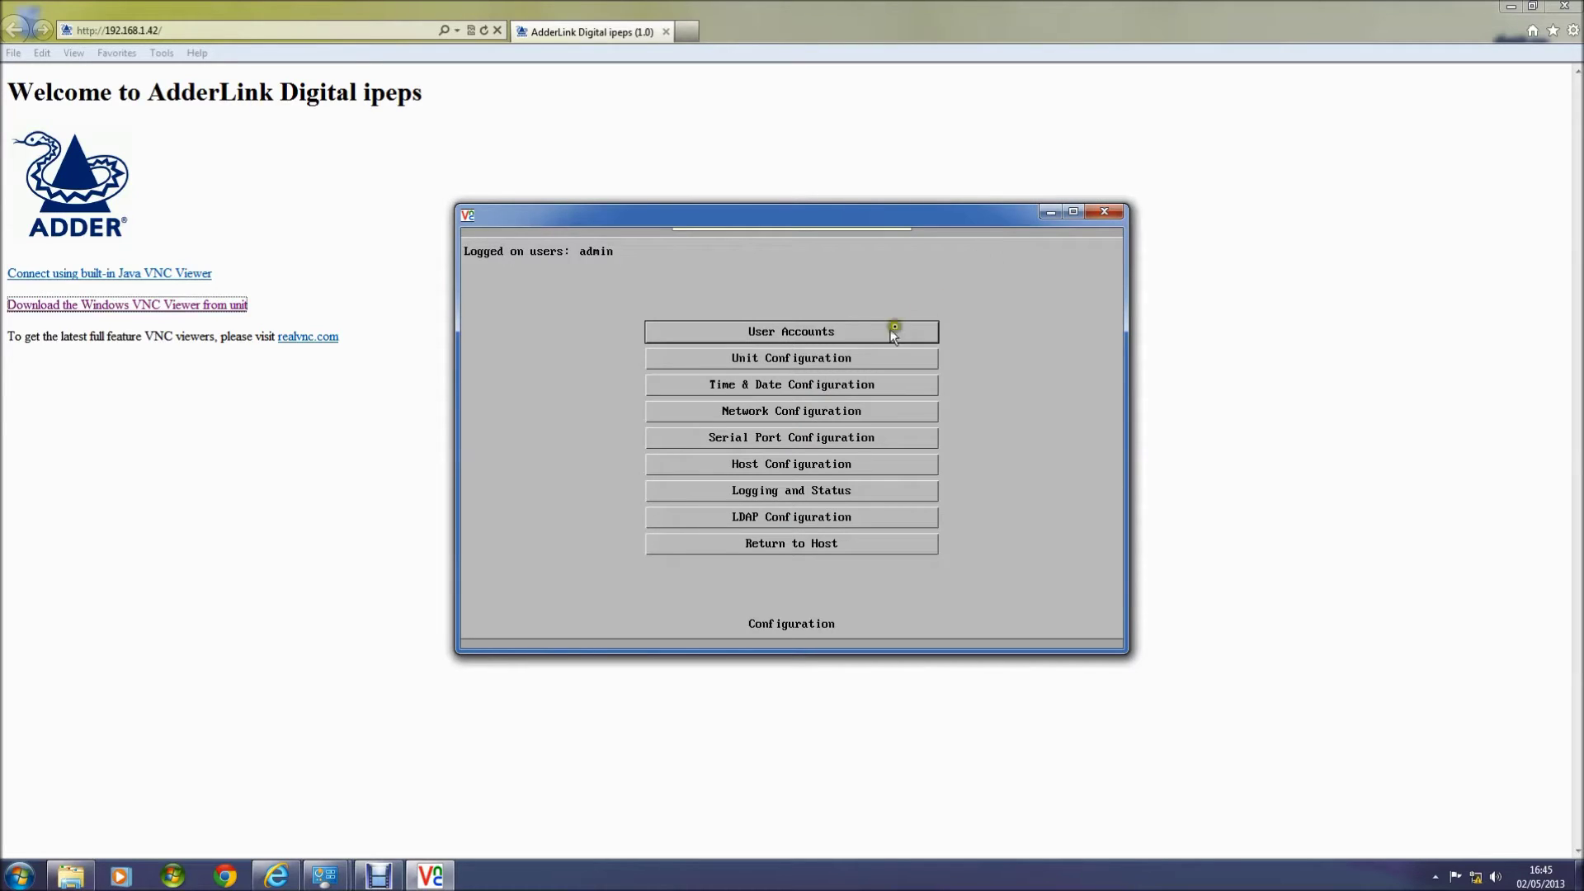
Step: Add a row-two user with a password and local, remote and power access, then return to the host screen
click(806, 334)
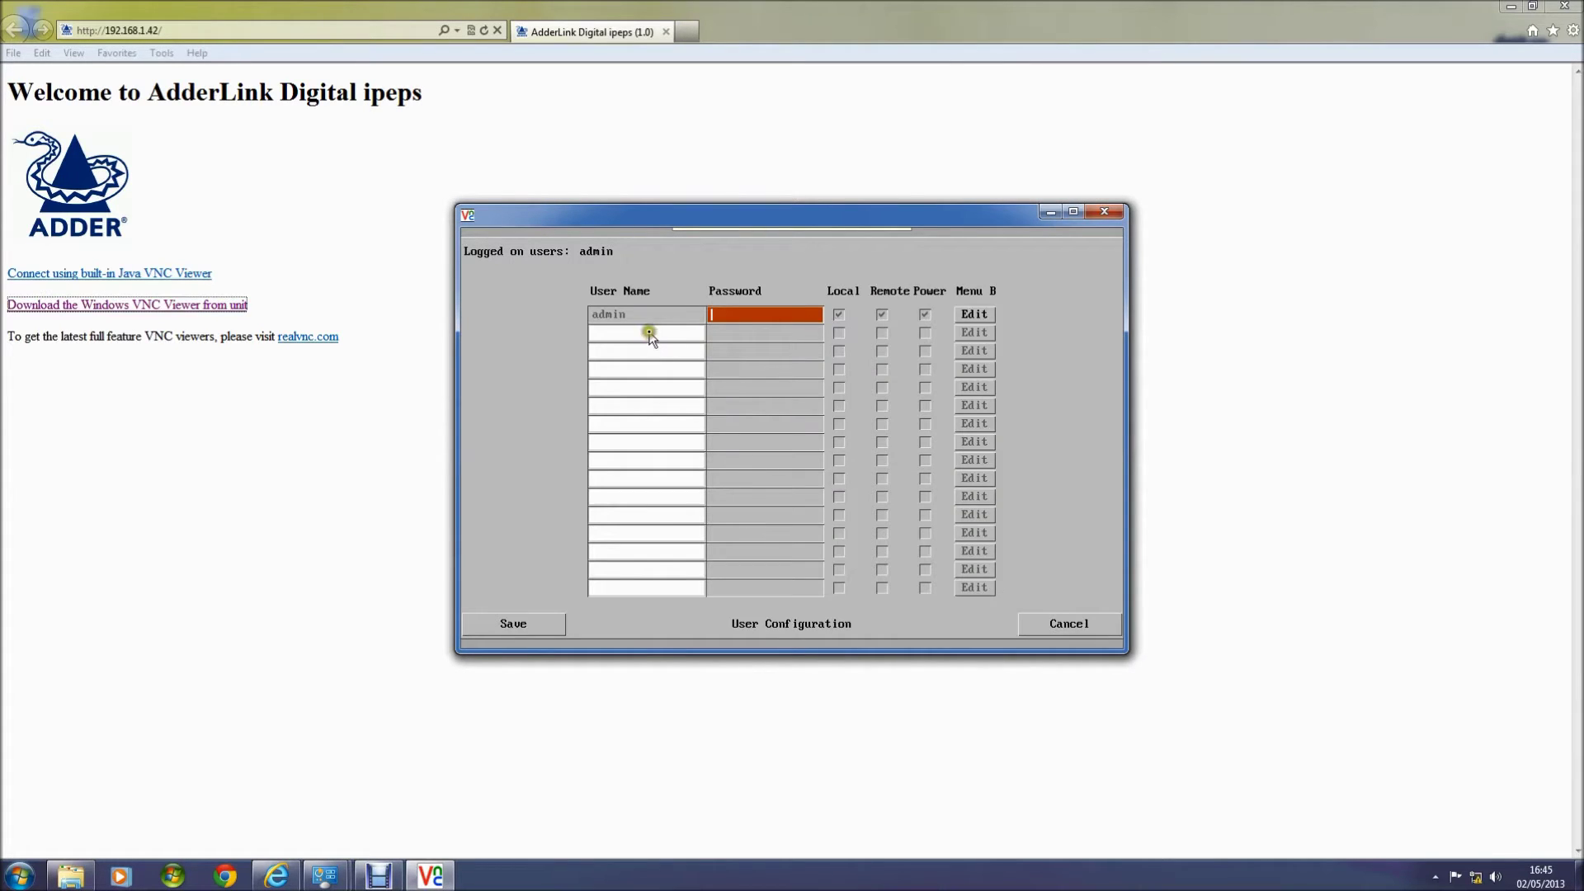
click(650, 330)
text(kvmchoice)
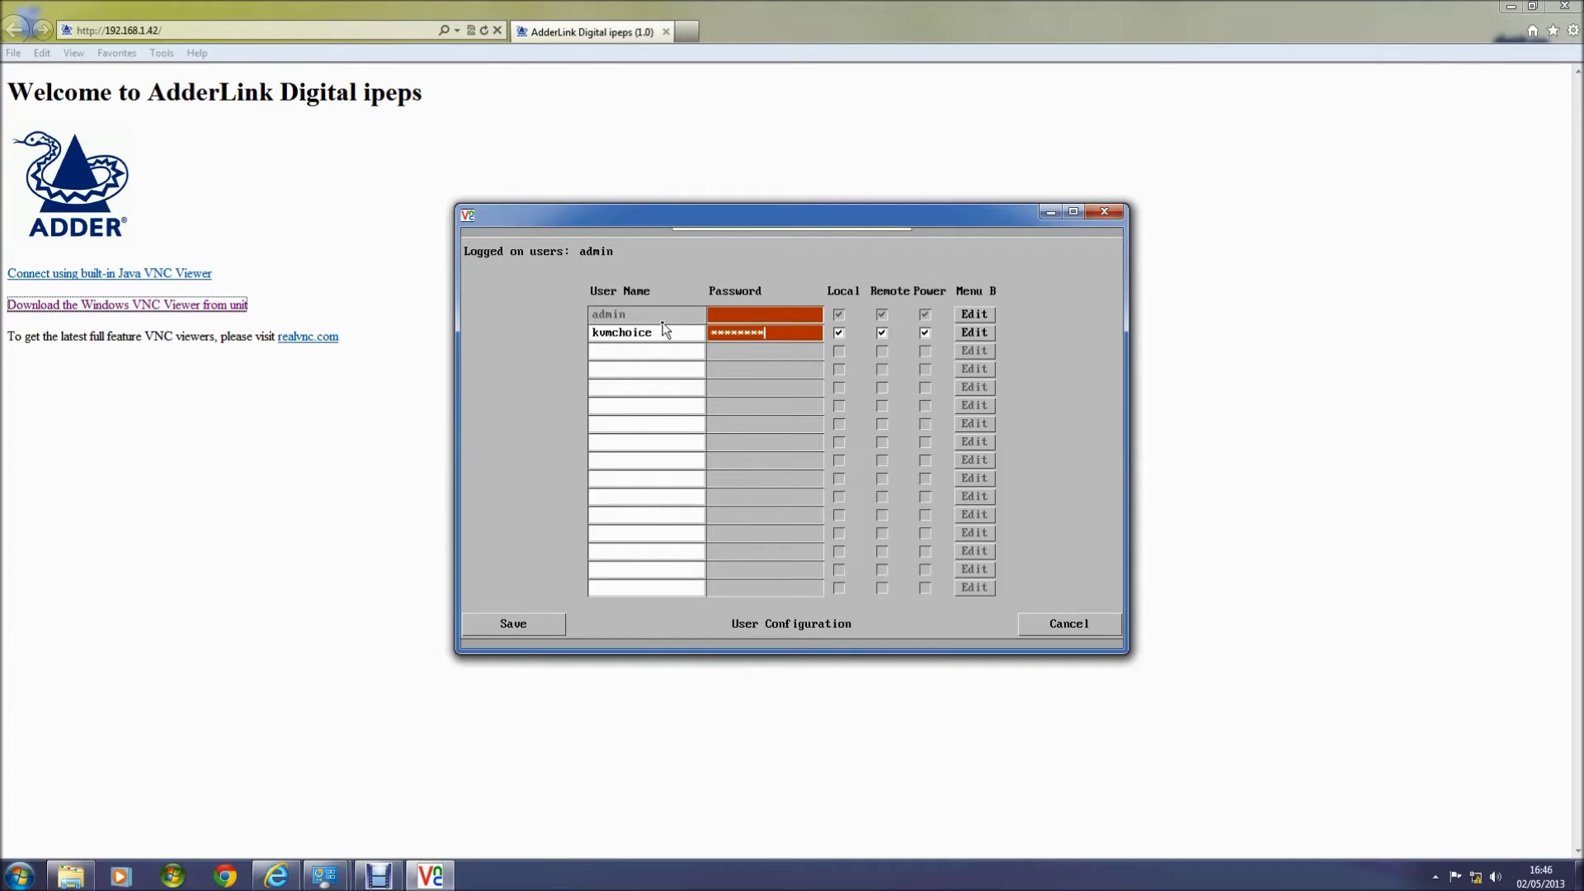
click(664, 587)
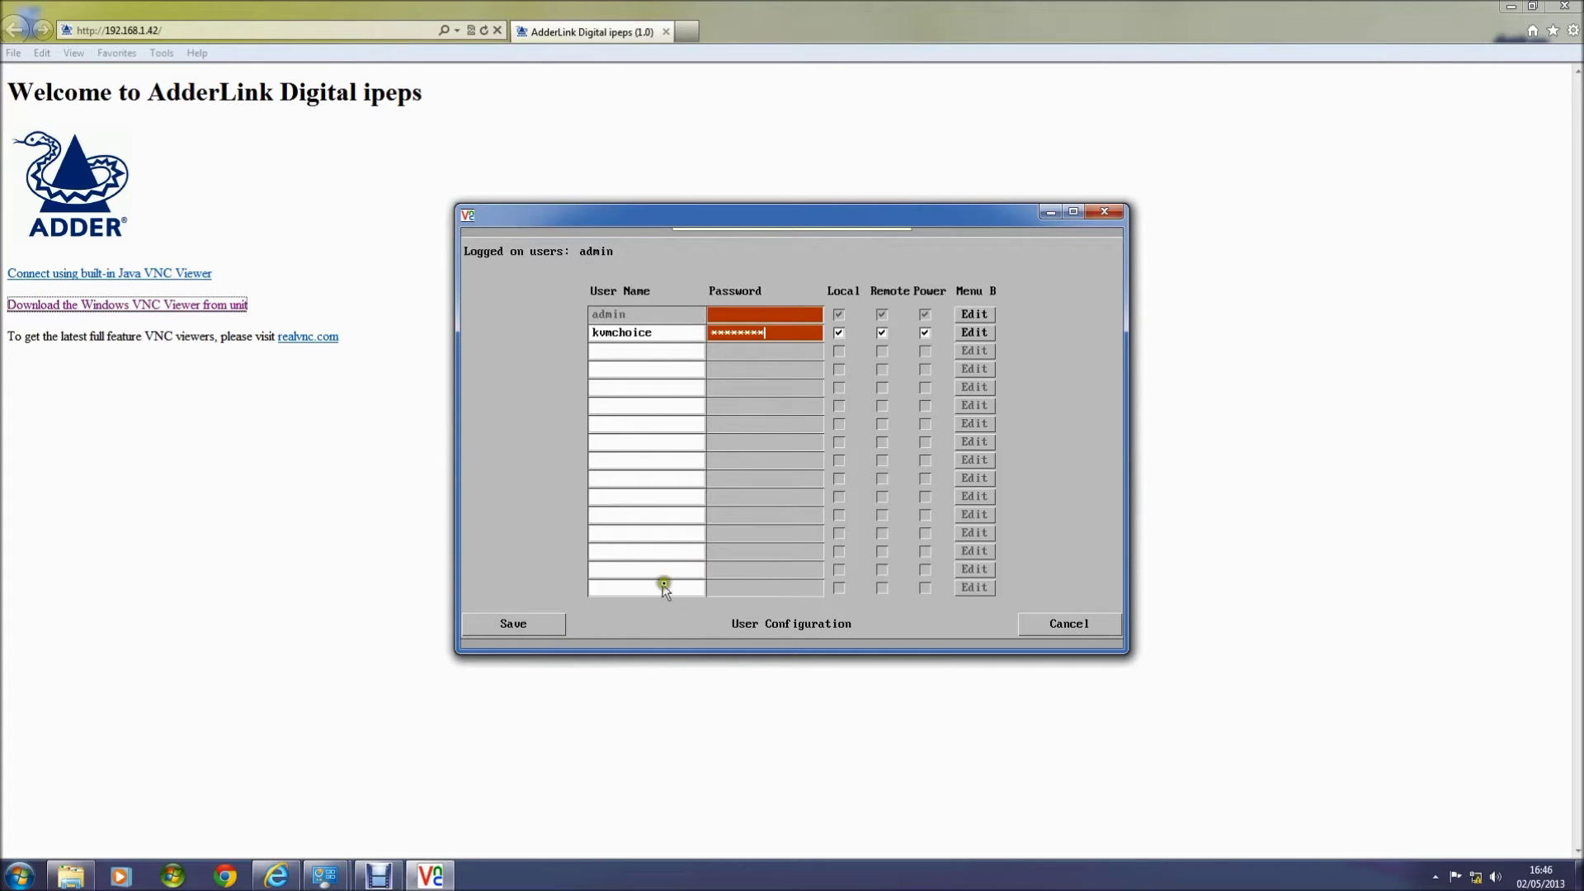
click(513, 625)
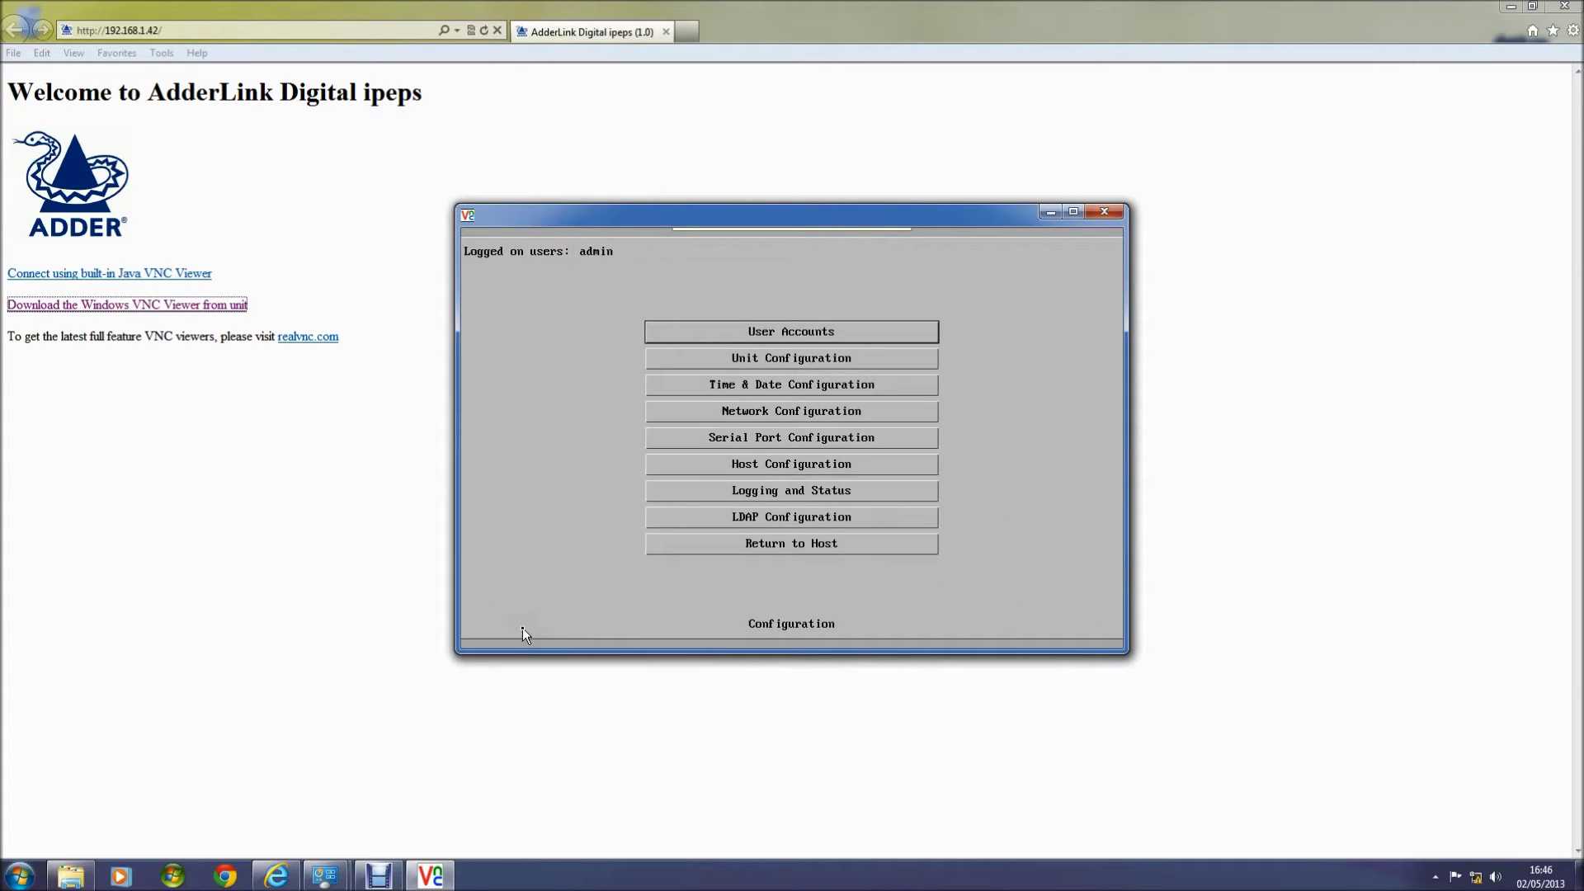
click(740, 544)
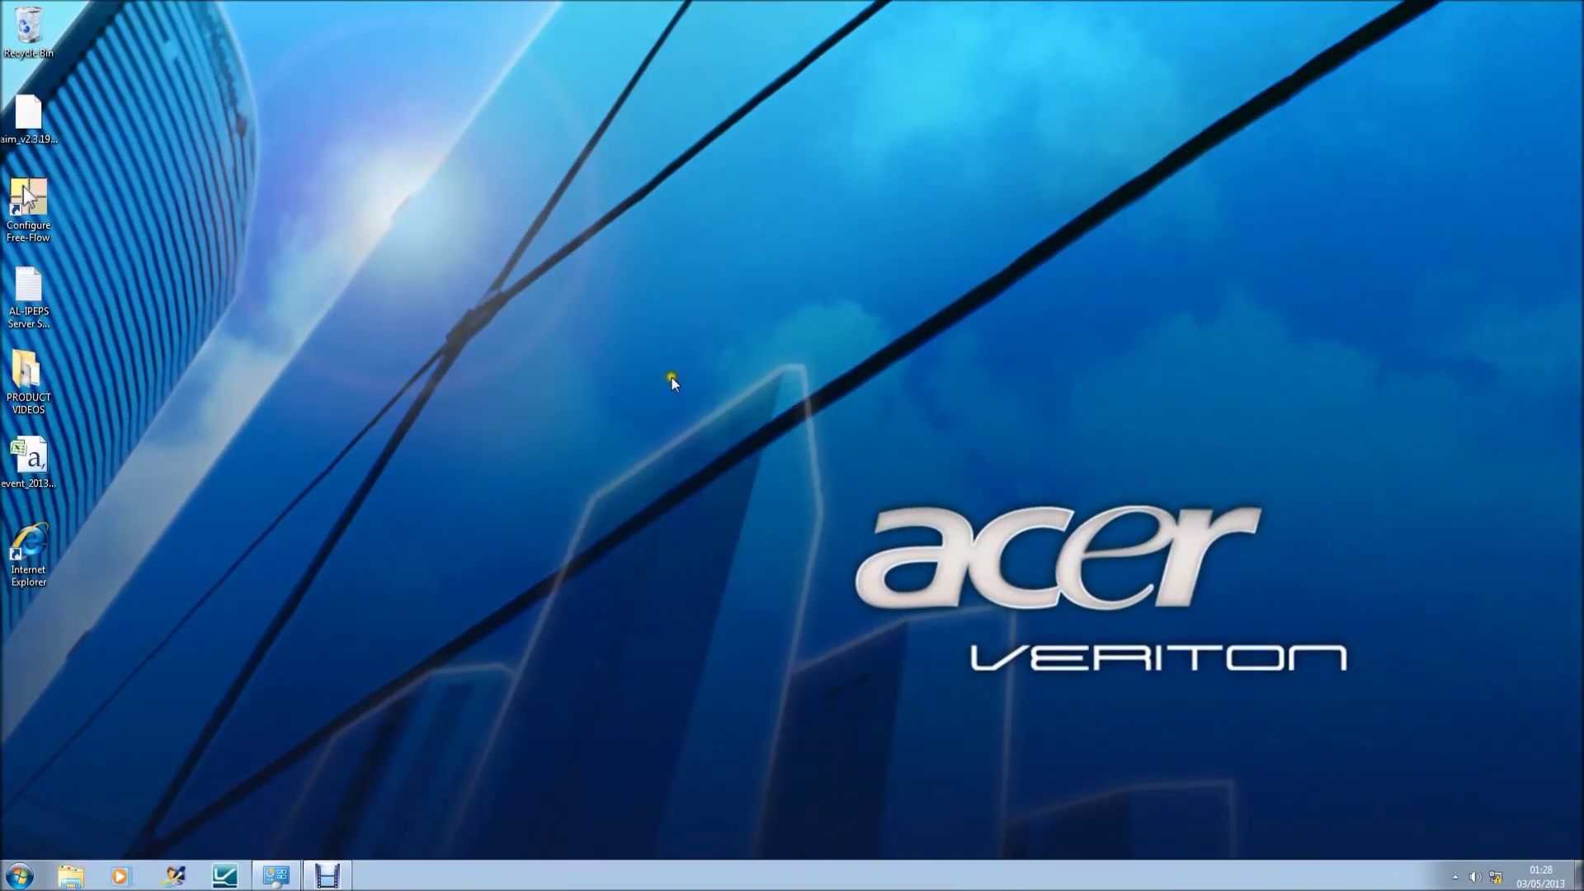
Step: On the Veriton, load 192.168.1.42 and run the unit's Windows VNC Viewer despite the publisher warning
double_click(32, 546)
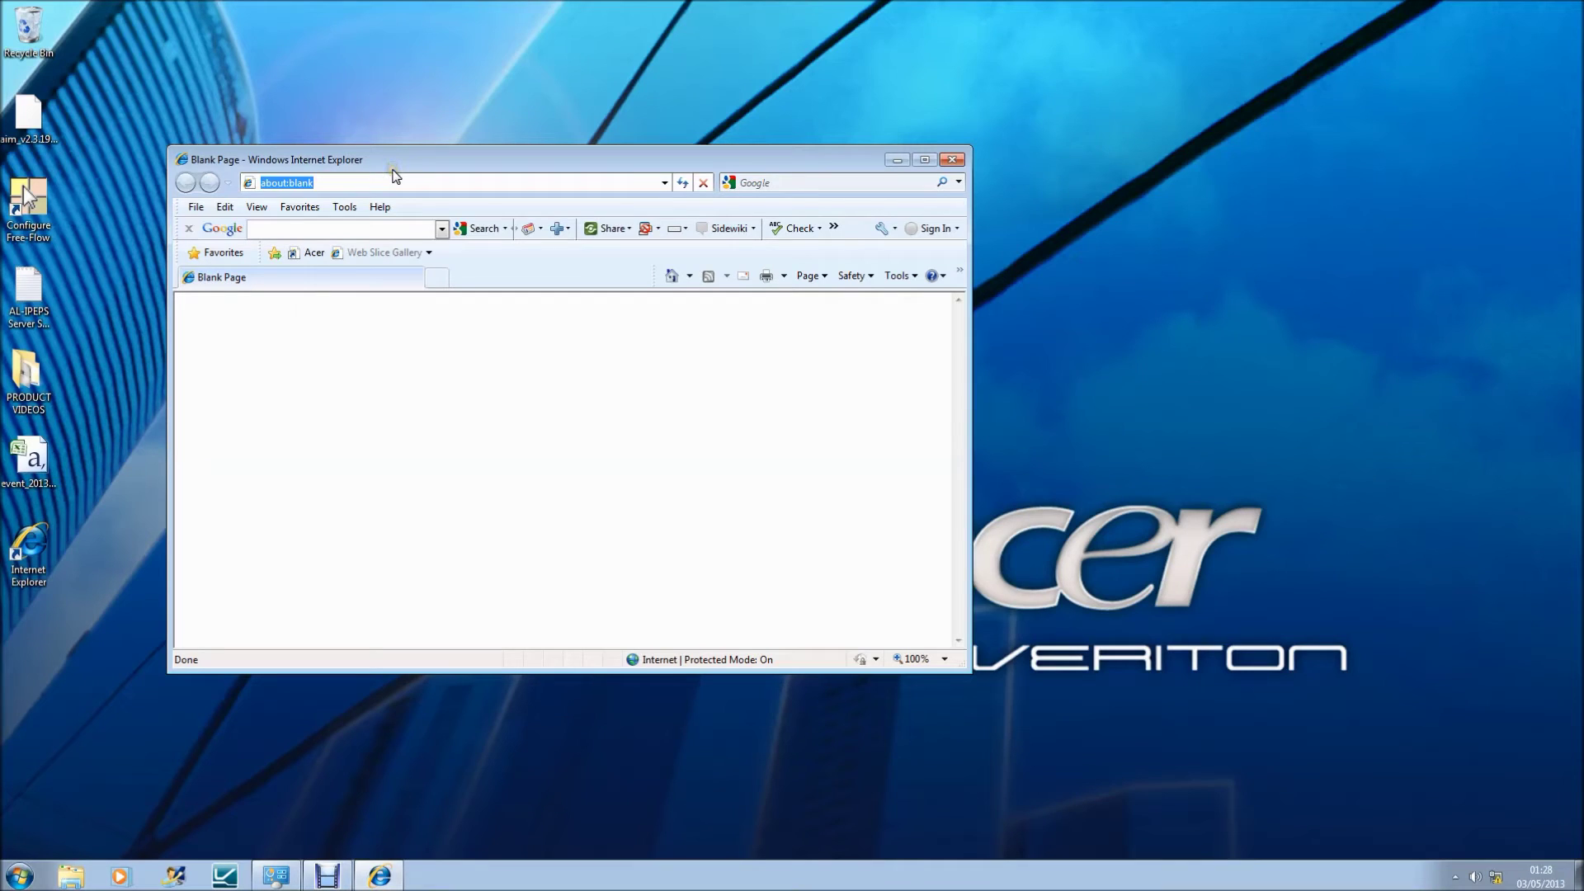
text(192.168)
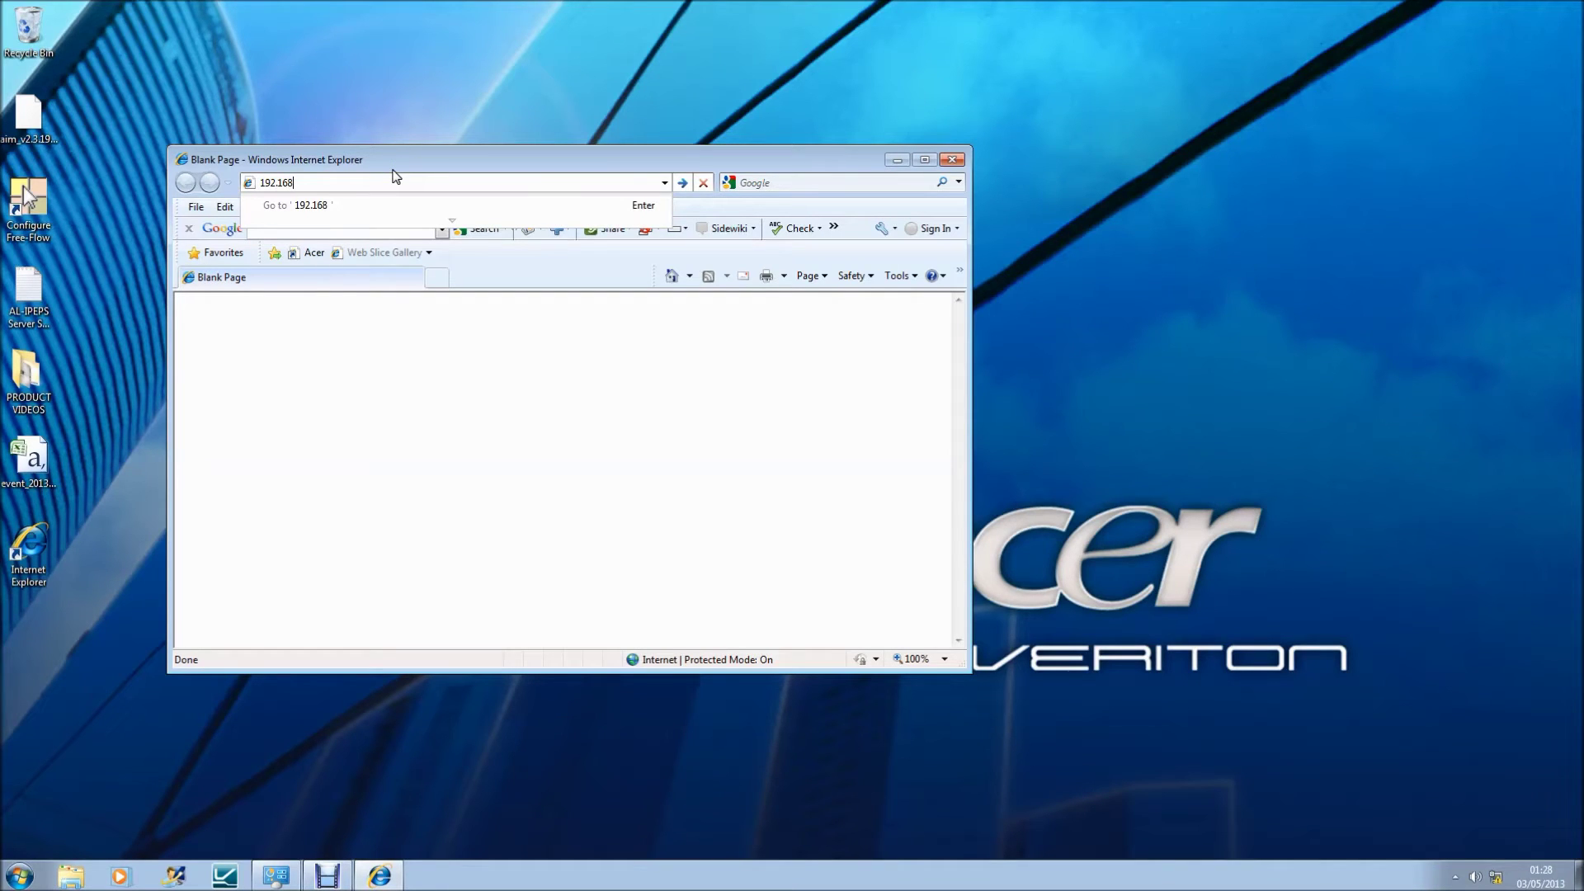
text(.1.42)
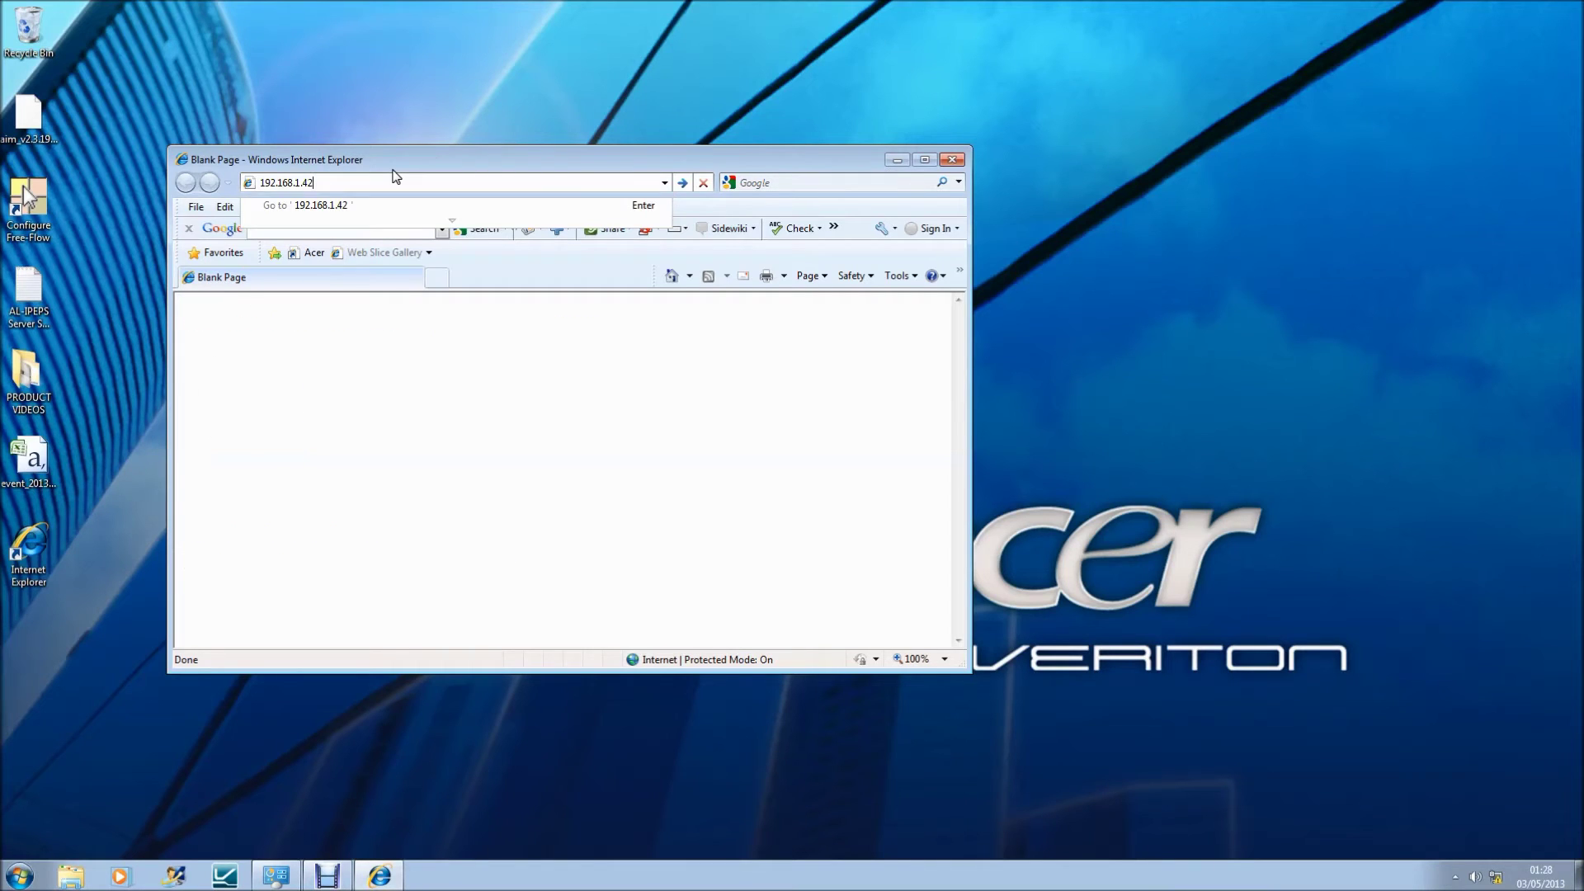
key(Return)
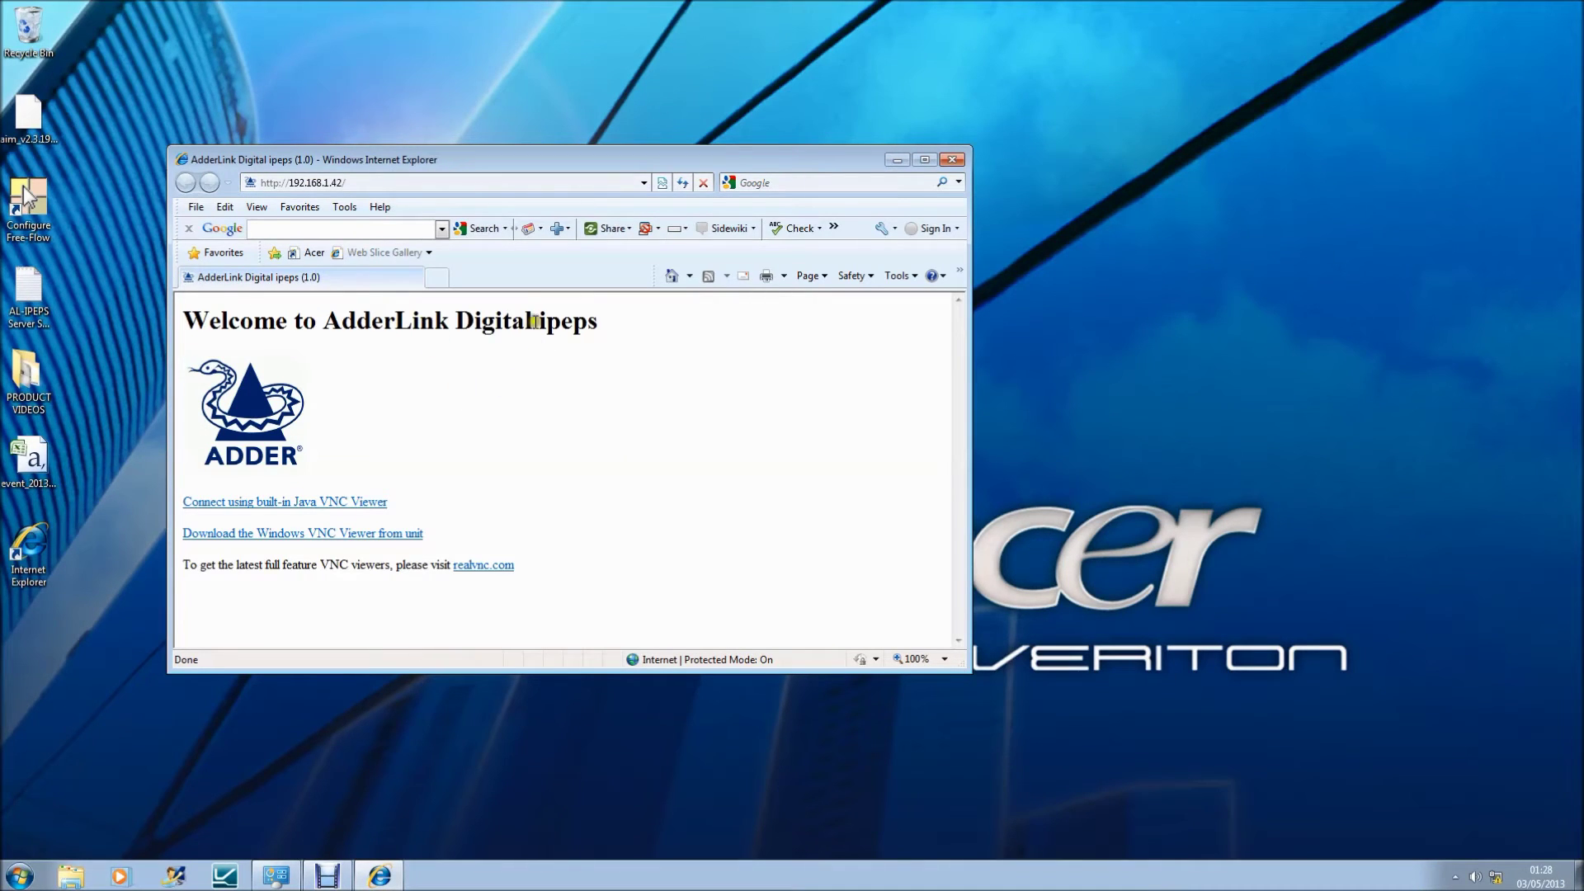
click(374, 534)
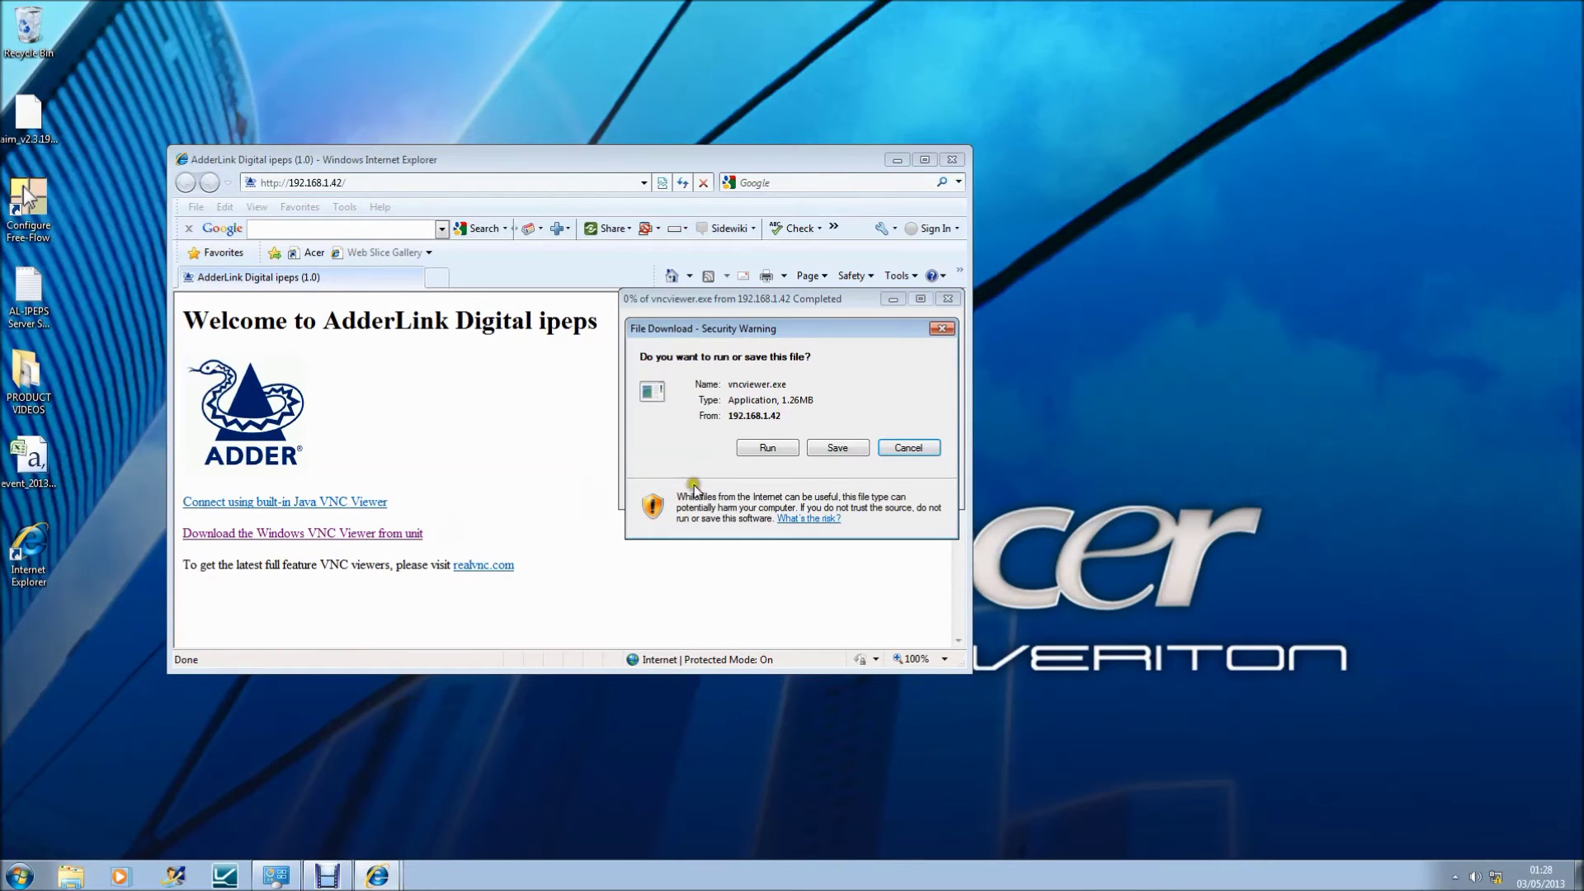
click(755, 450)
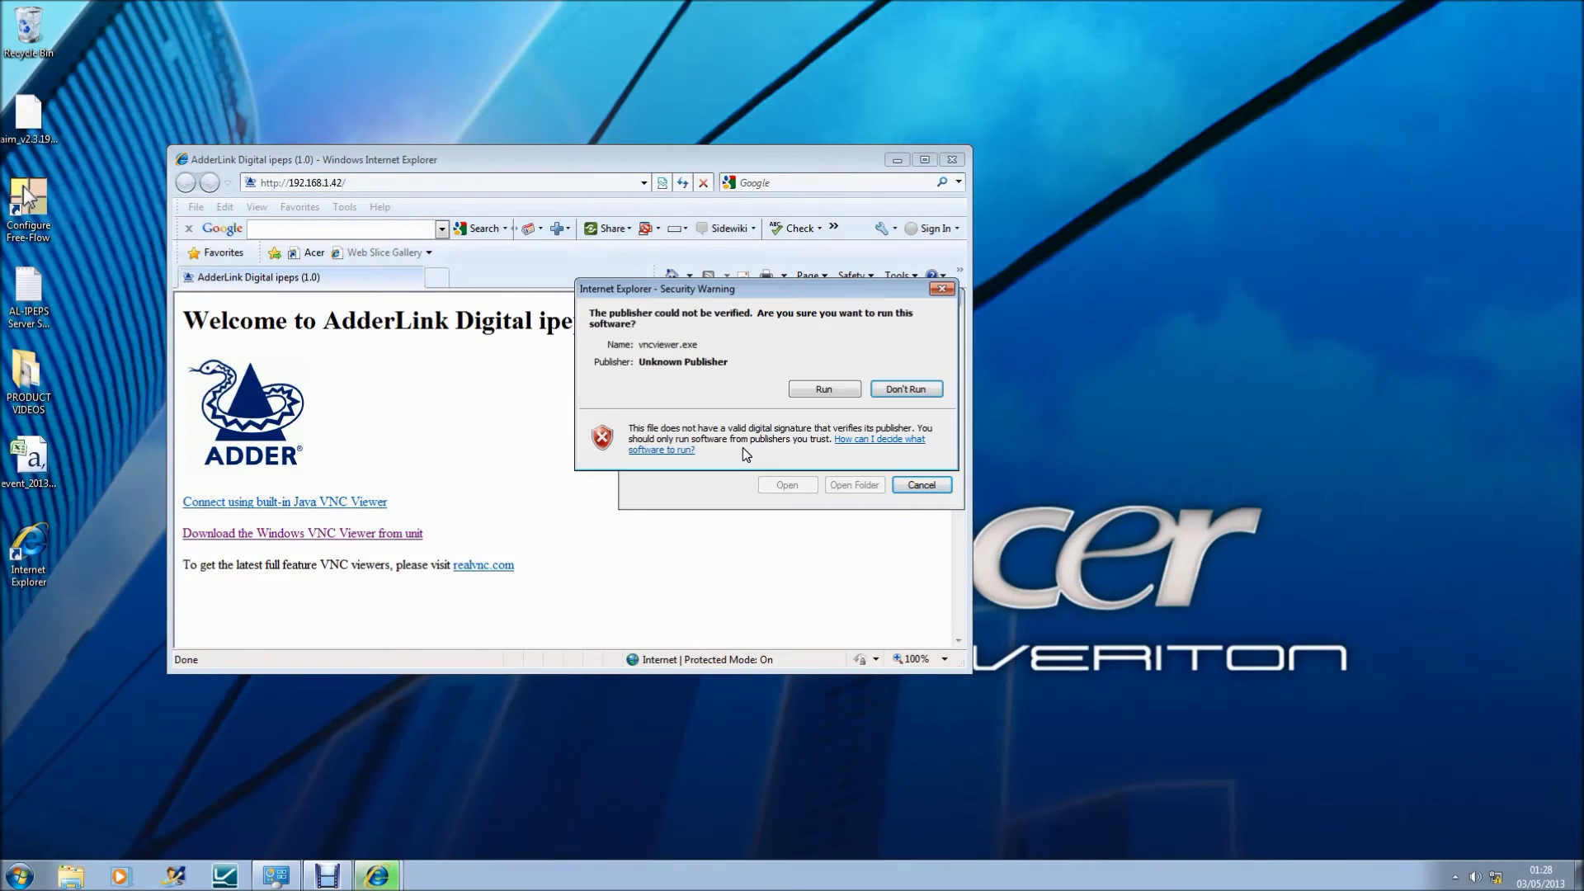
click(799, 391)
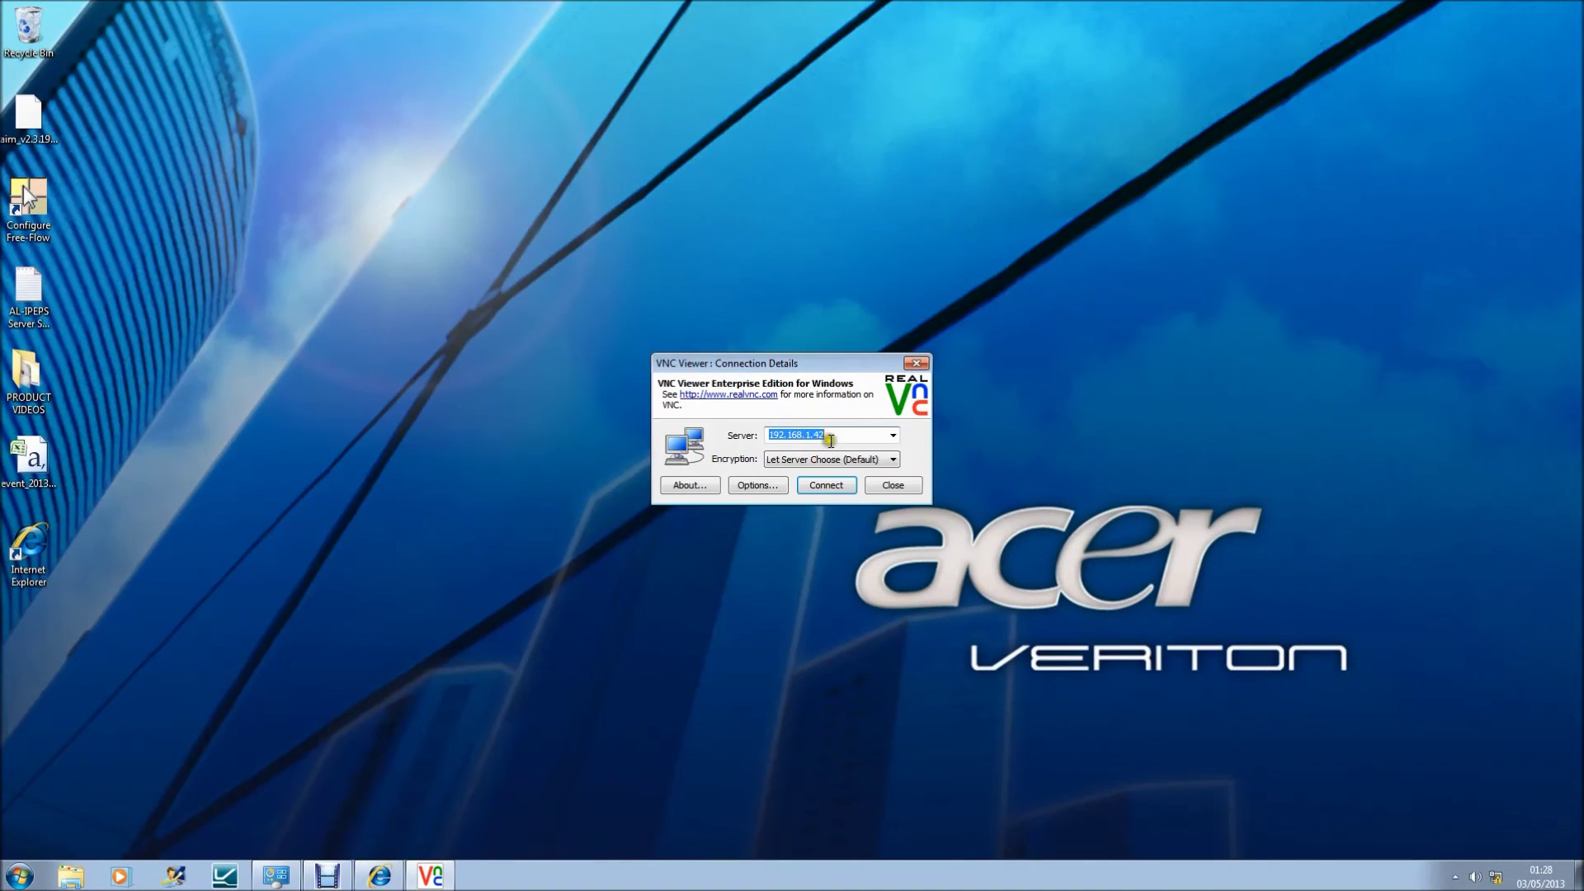
click(833, 434)
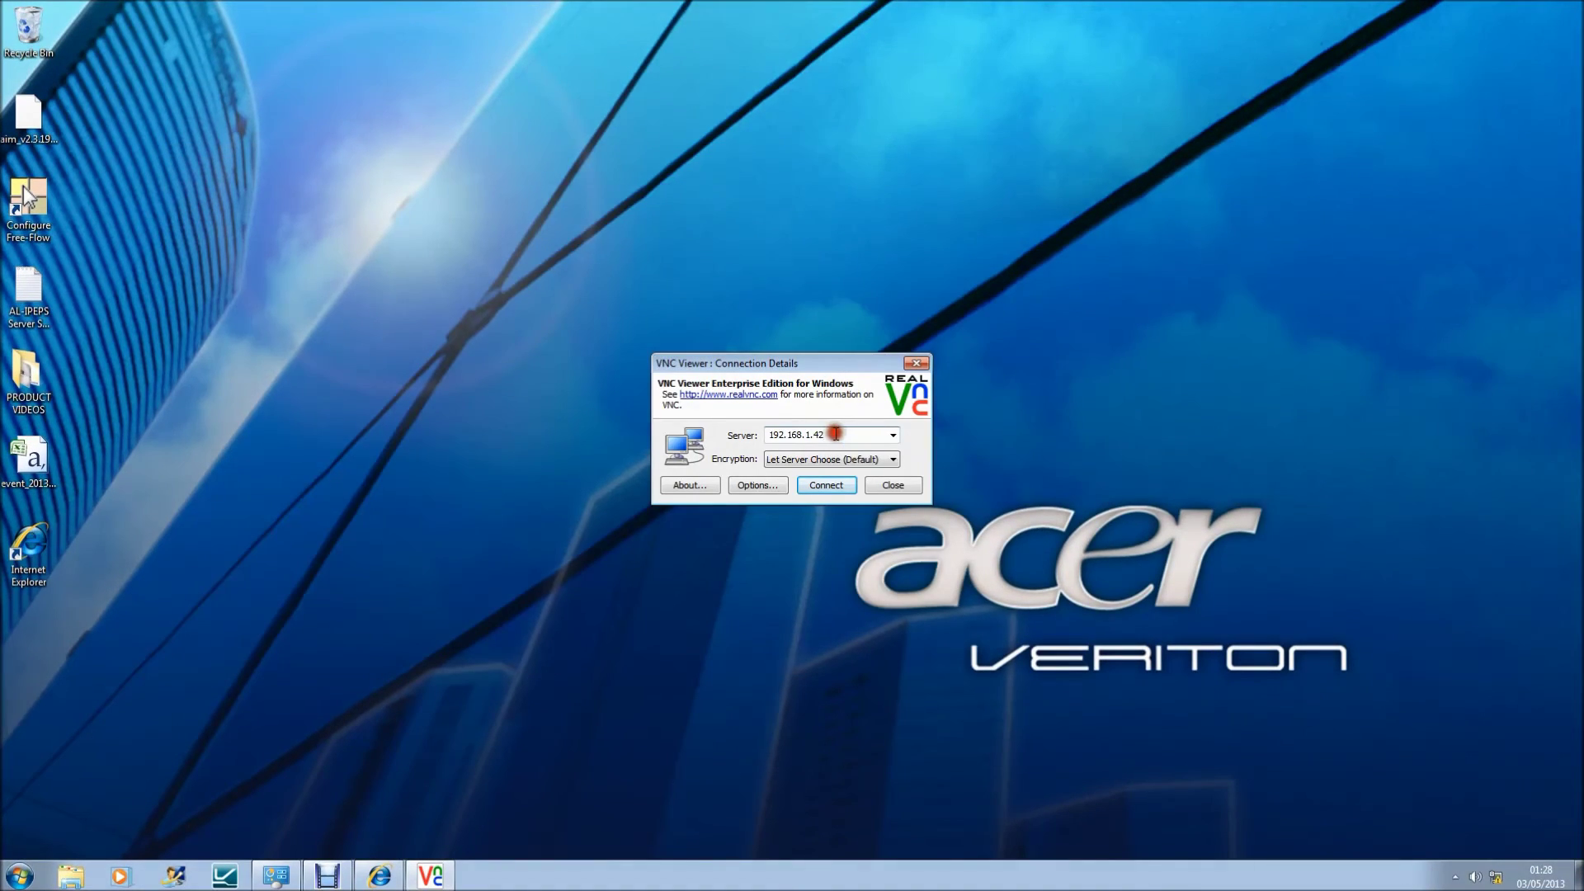
Step: Connect to 192.168.1.42 and replace the prefilled username with the new user's name
click(823, 486)
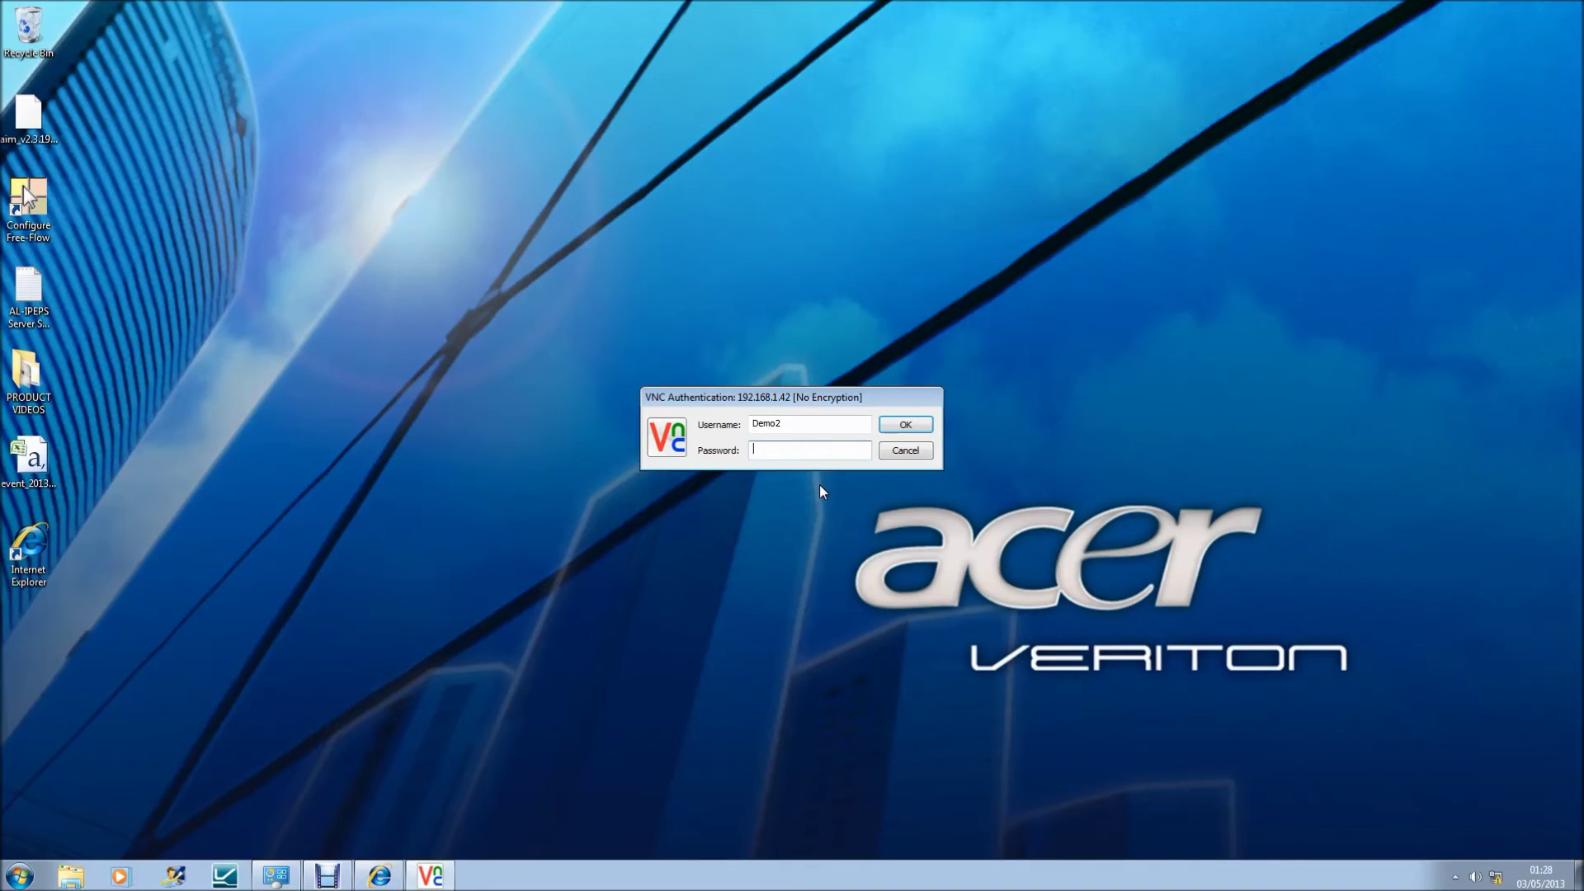
double_click(800, 424)
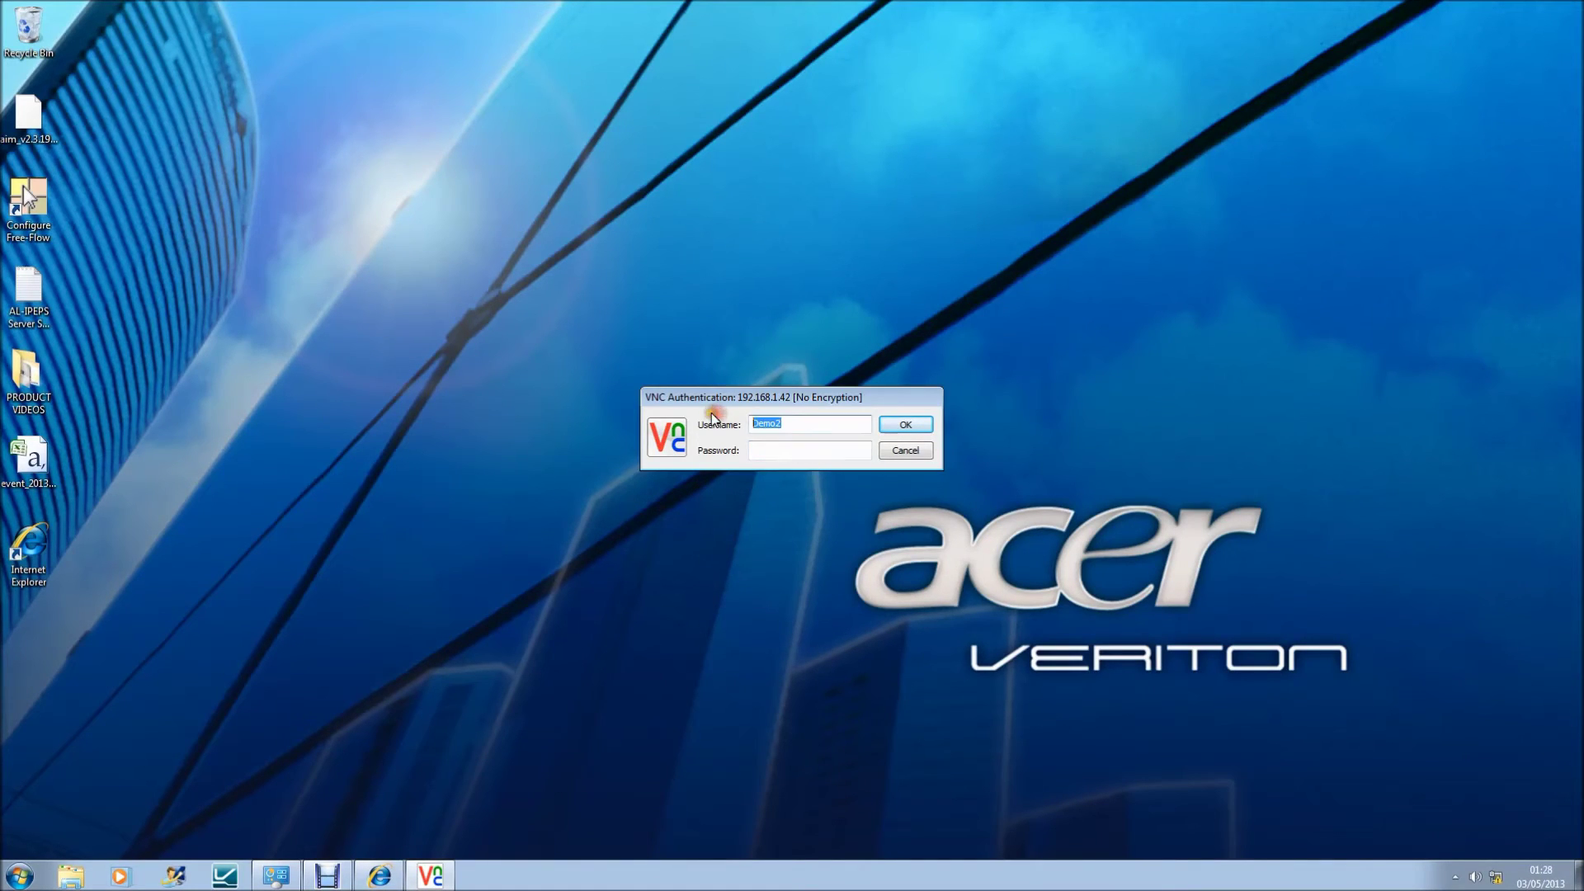
text(kv)
key(Tab)
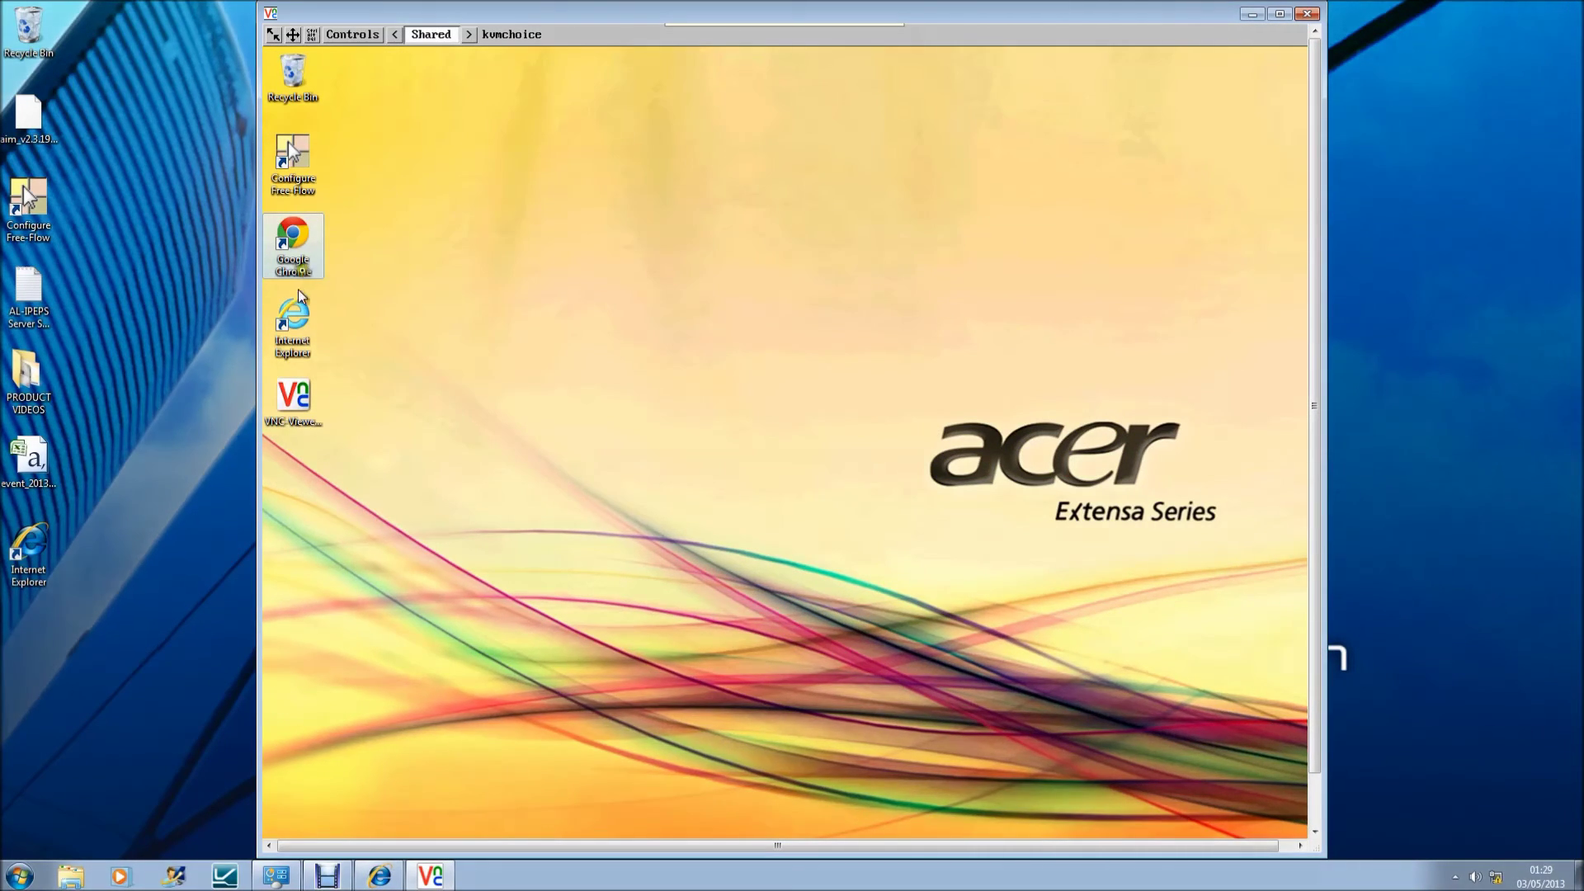
Step: Launch and close Chrome on the remote Acer Extensa, then resync the remote mouse
click(289, 263)
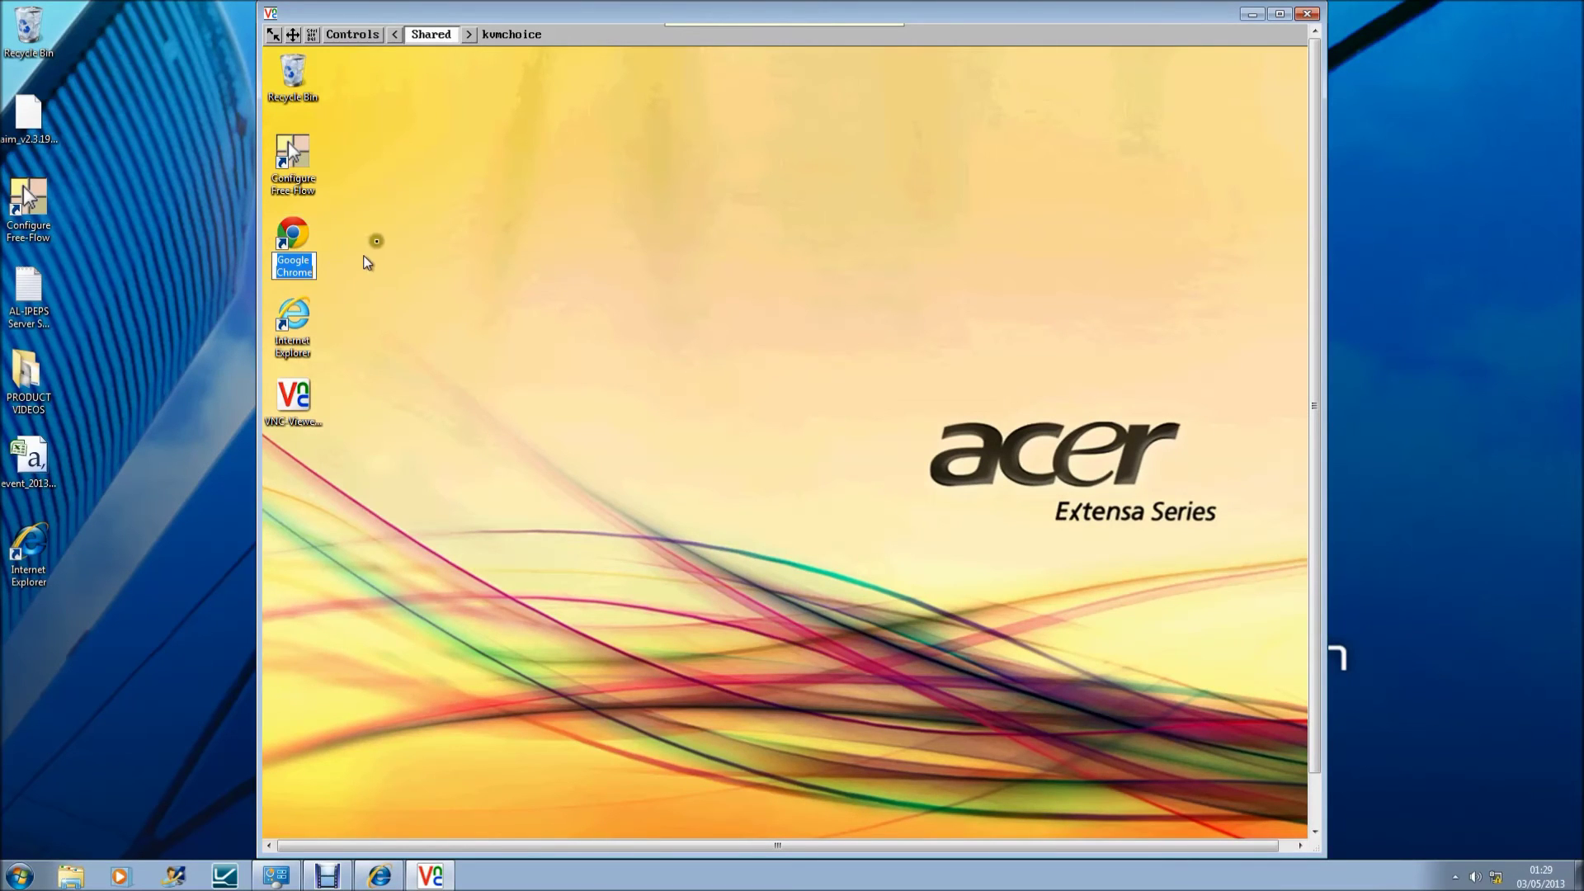
double_click(293, 254)
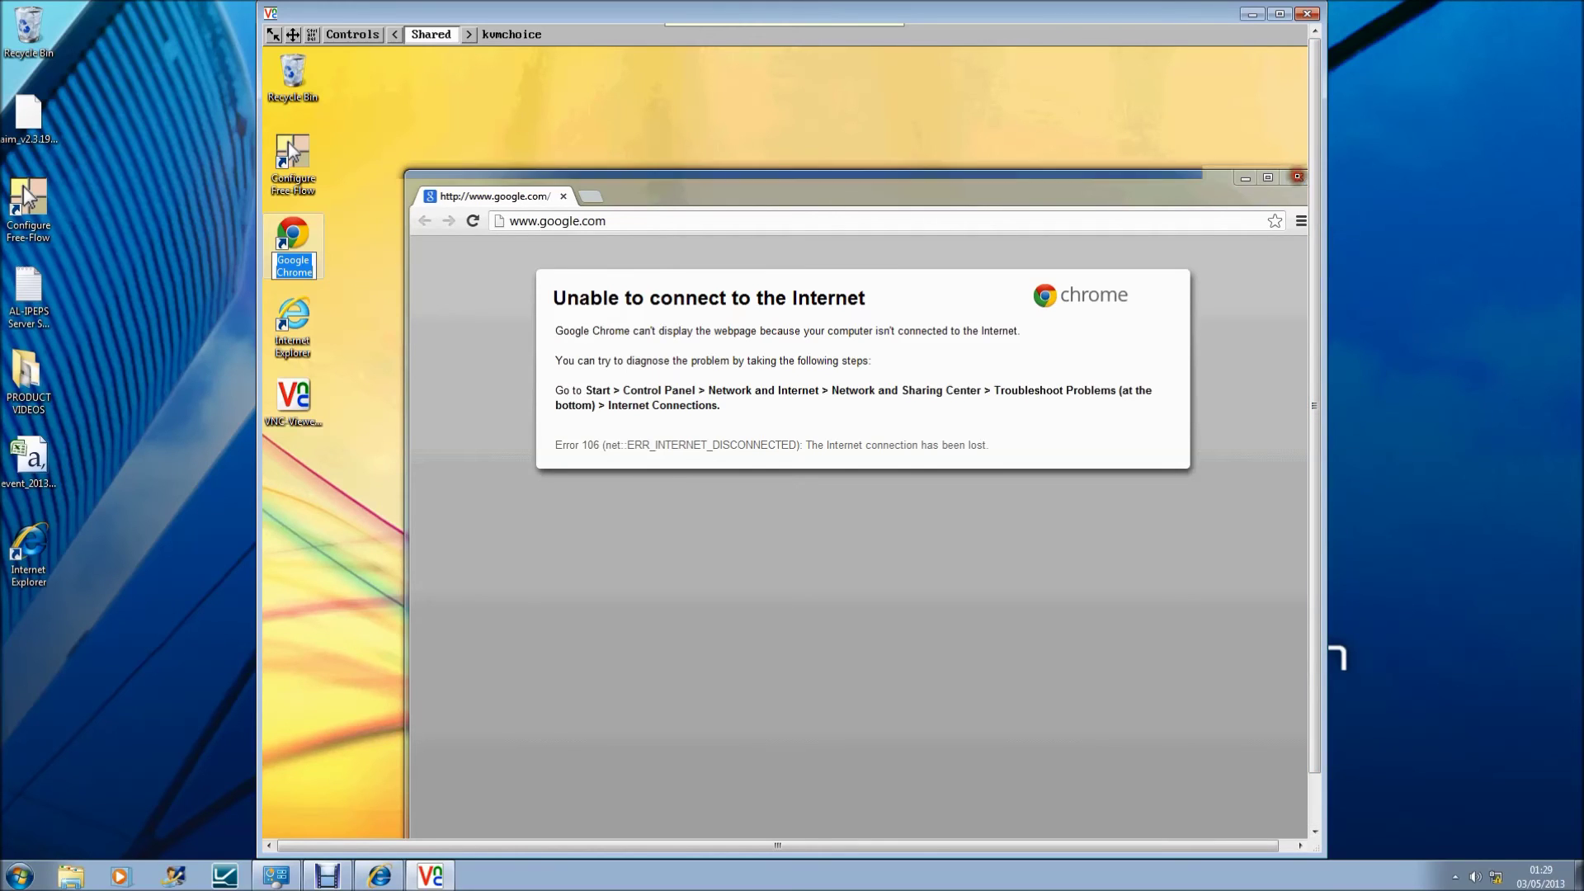
click(1298, 180)
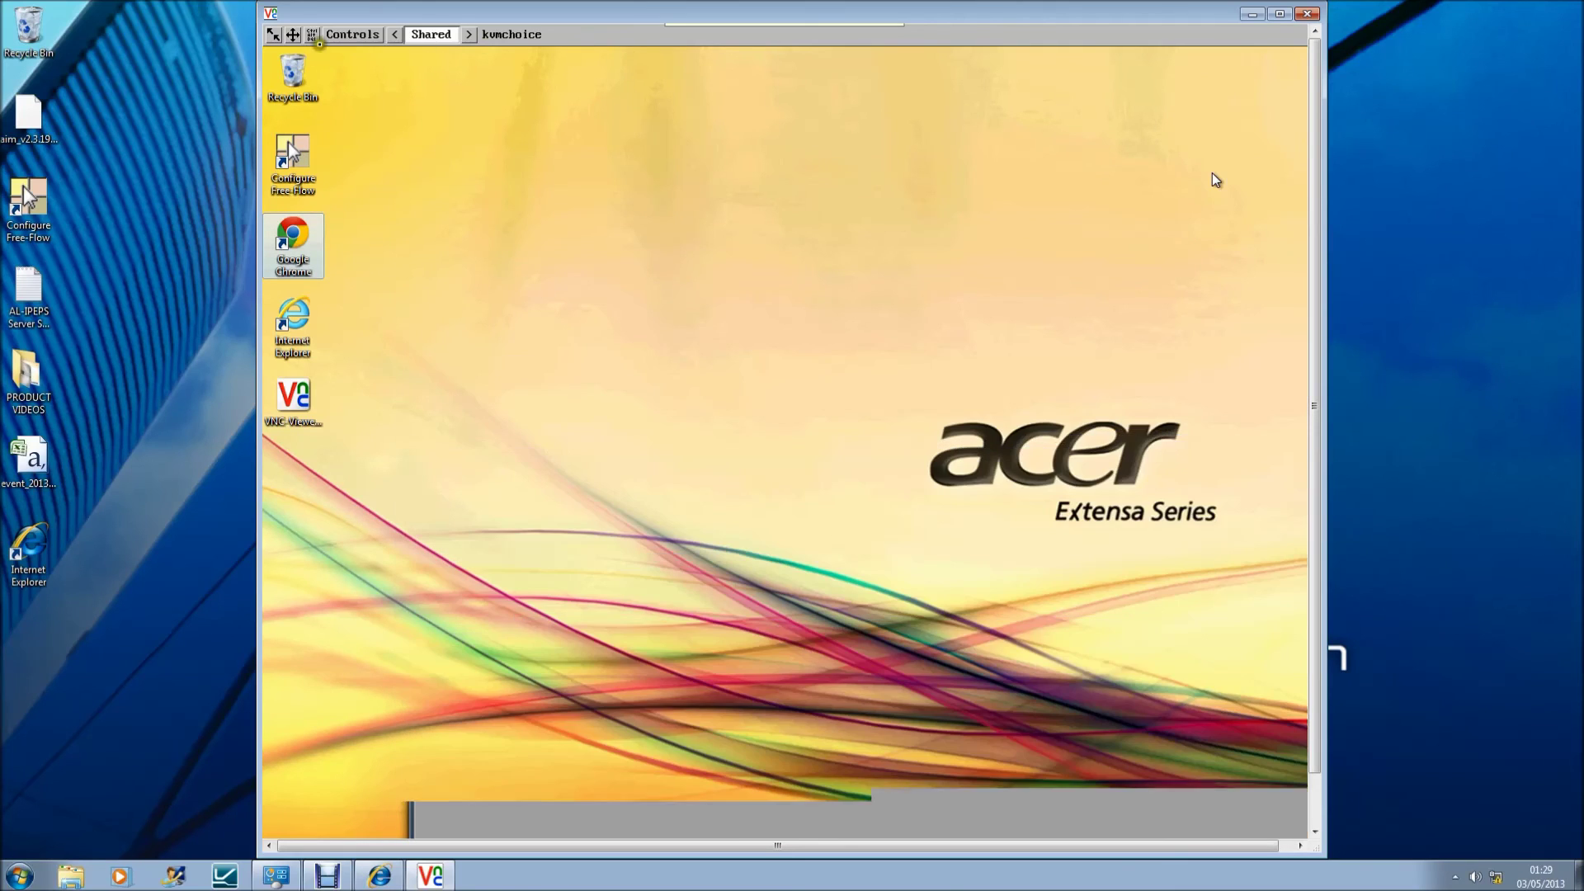
click(355, 34)
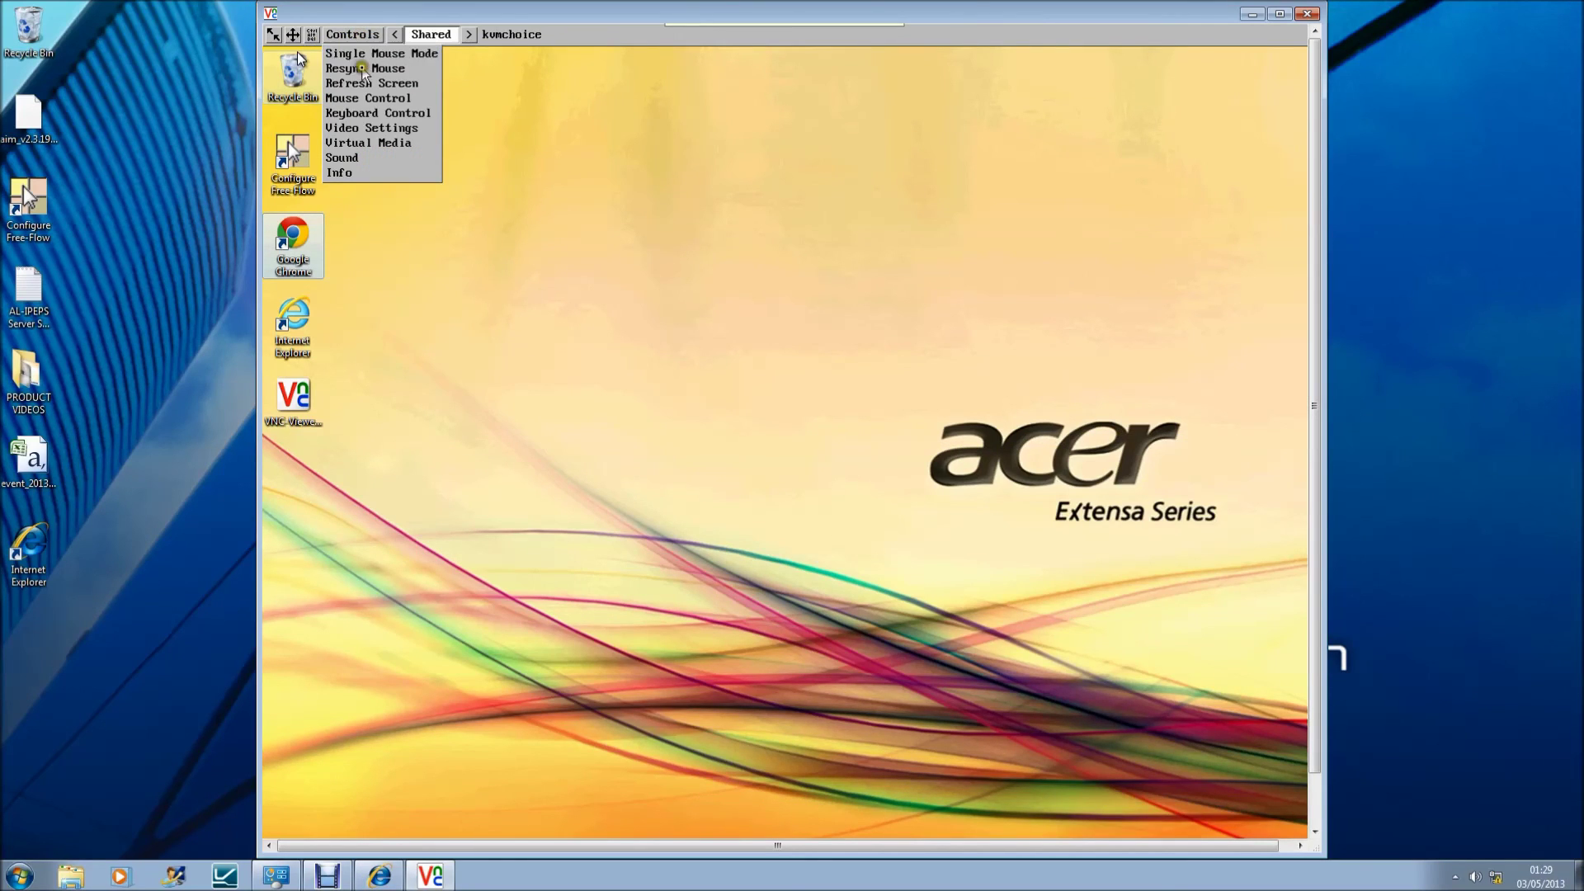
click(364, 69)
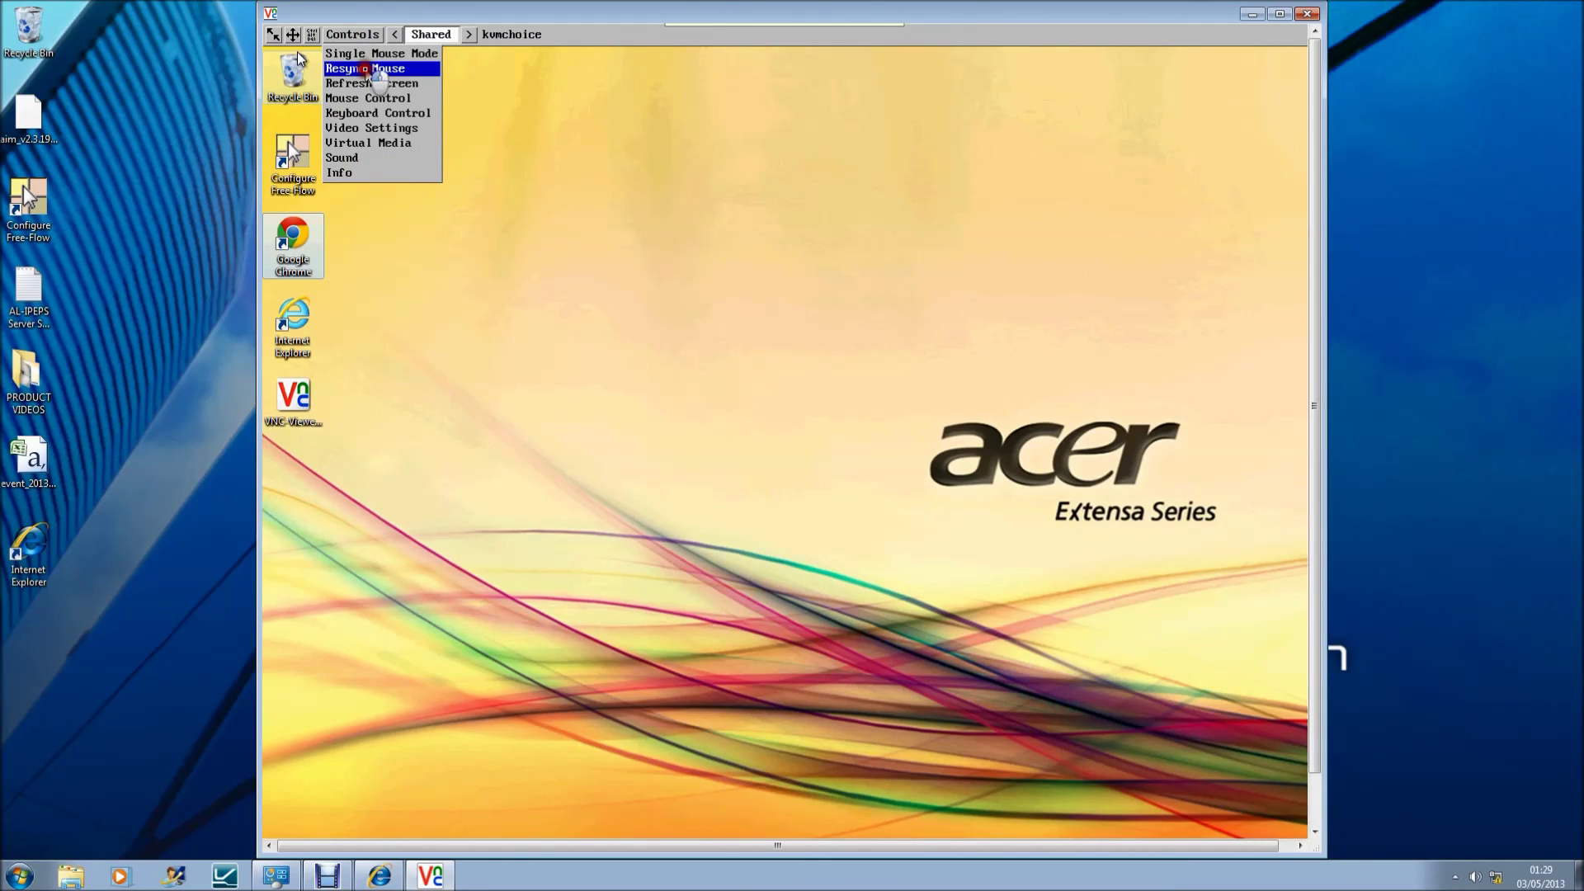